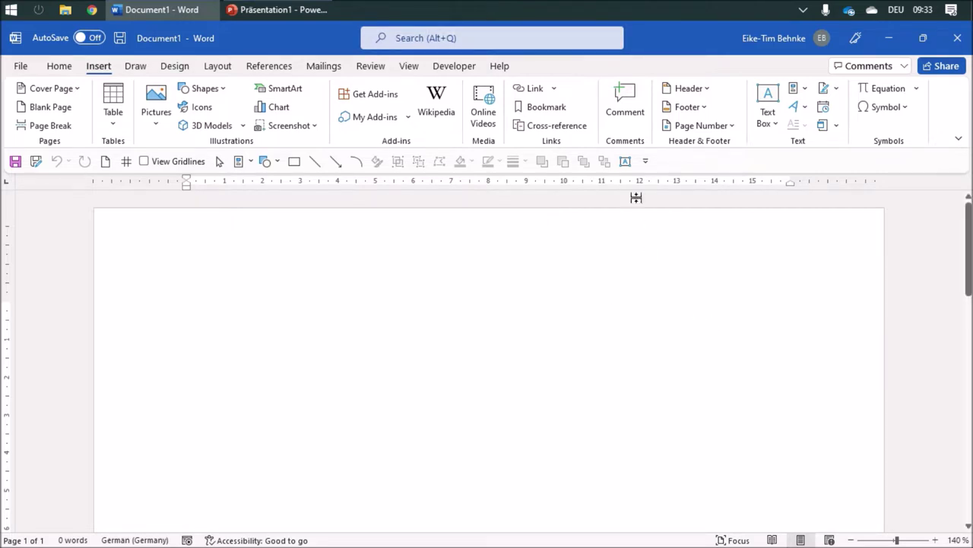
Pick the Text Box tool from the Quick Access Toolbar to draw on the blank page.
left_click(625, 162)
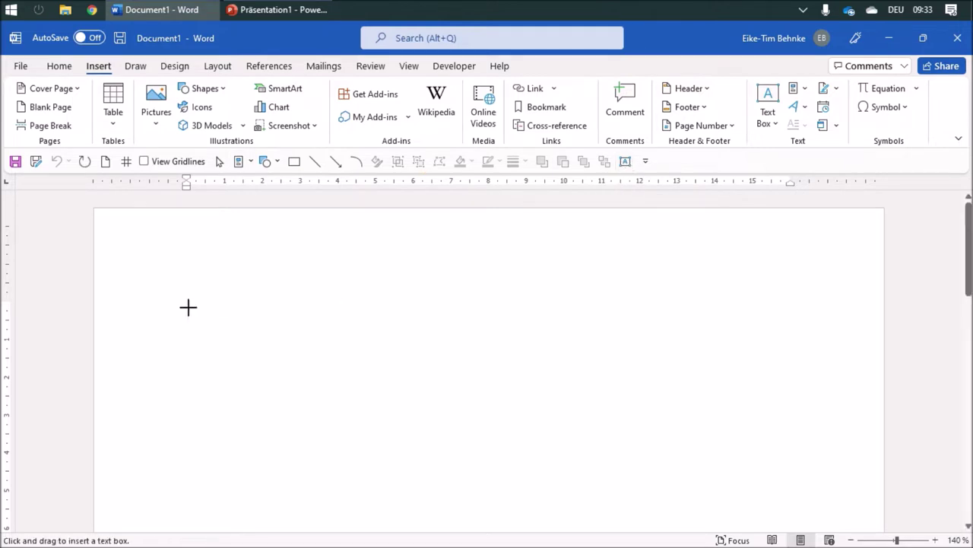
Draw a wide text box, about 3,51 cm by 17,03 cm, near the top of the page.
left_click_drag(187, 293, 386, 387)
mouse_move(503, 394)
left_mouse_down()
mouse_move(765, 406)
mouse_move(828, 426)
left_mouse_up()
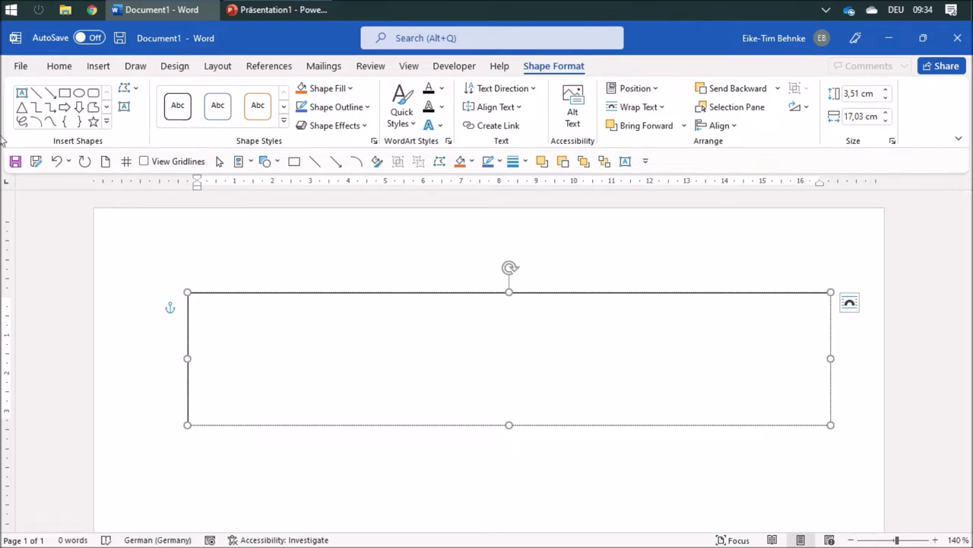
left_click(96, 69)
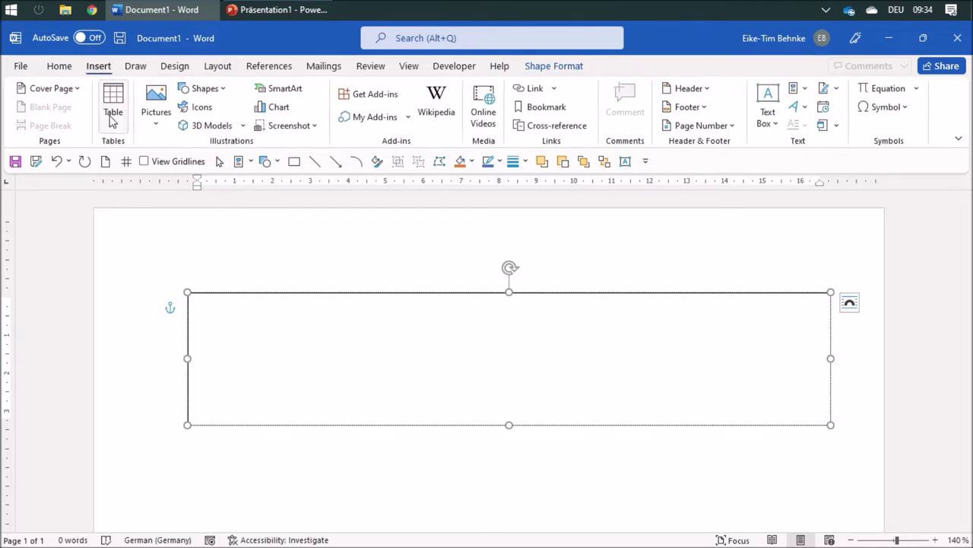
Insert a 4×5 table into the text box and select the whole table.
left_click(111, 114)
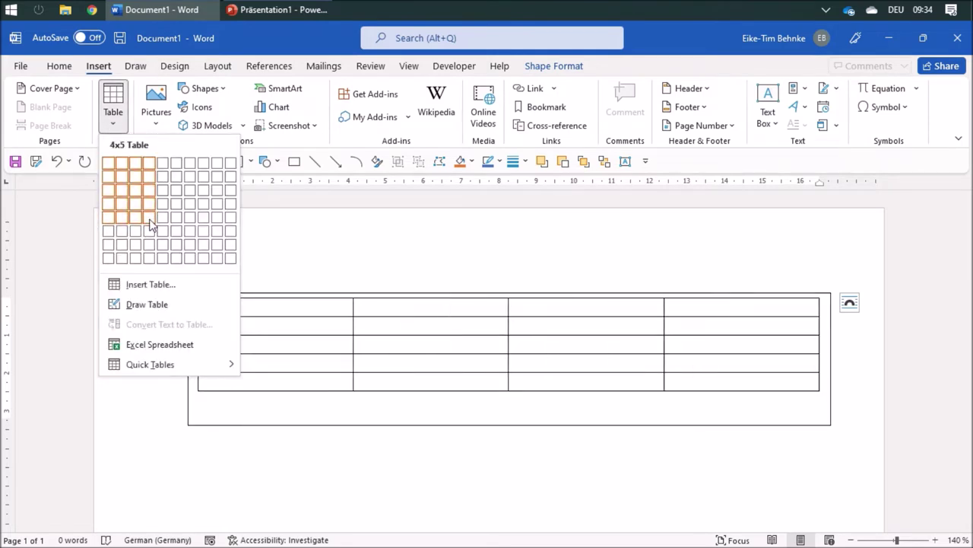
left_click(151, 223)
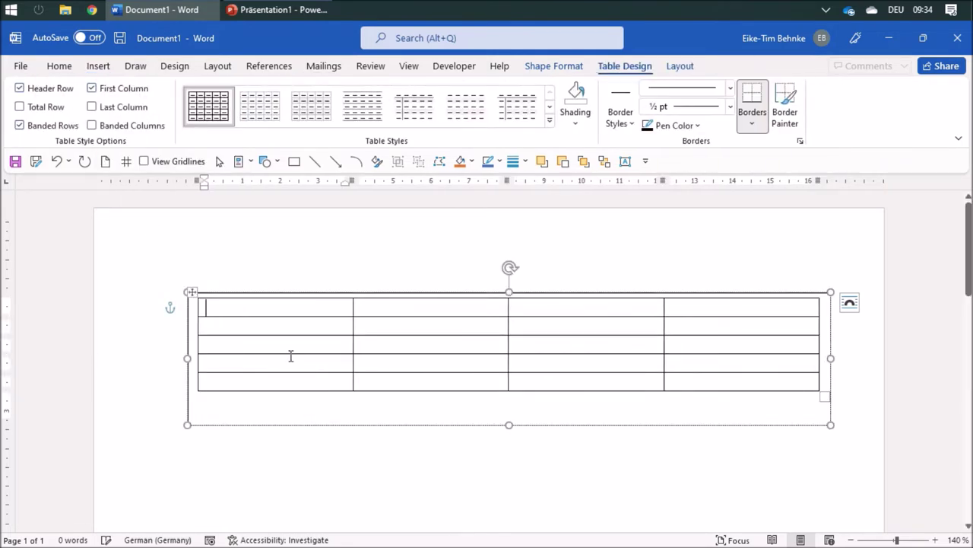
left_click(190, 292)
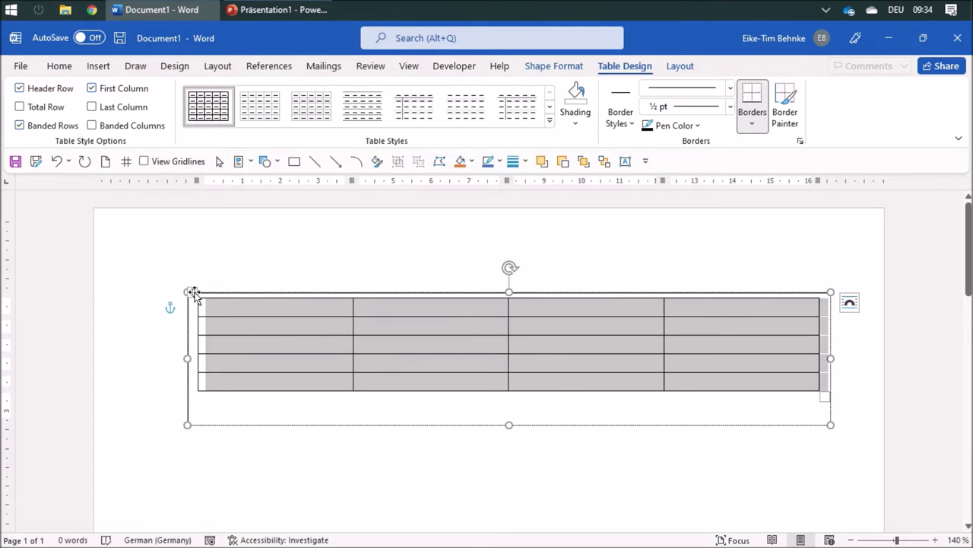
right_click(194, 295)
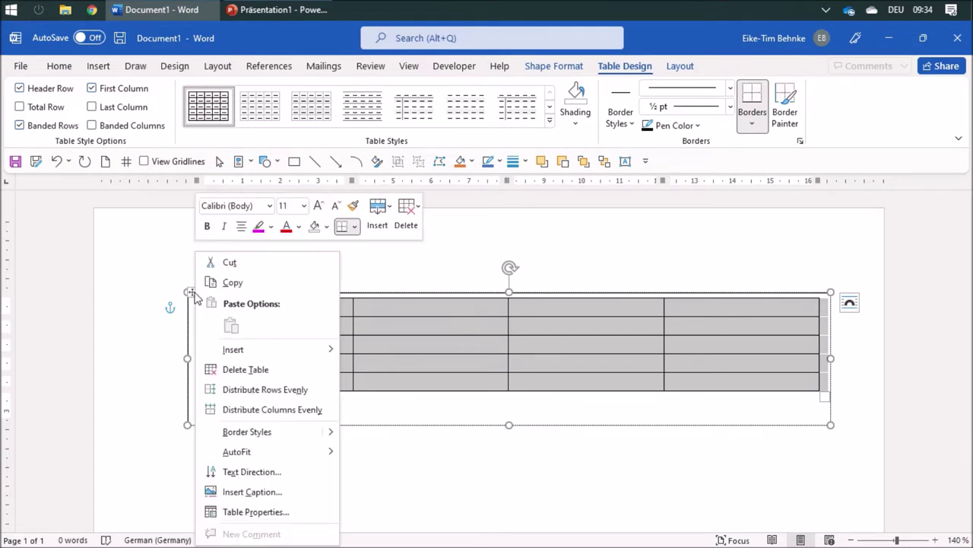
In Table Properties, set the row height to exactly 0,5 cm.
left_click(263, 516)
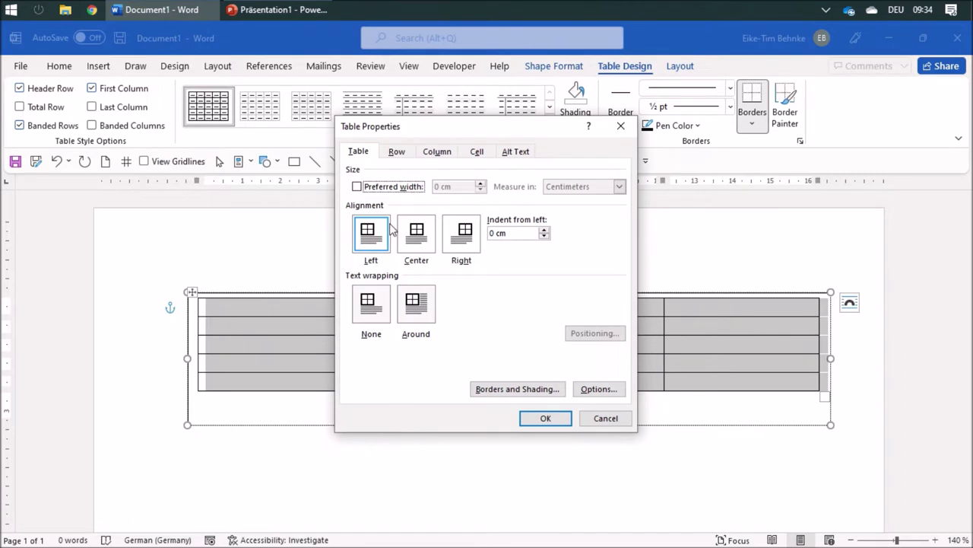
left_click(403, 152)
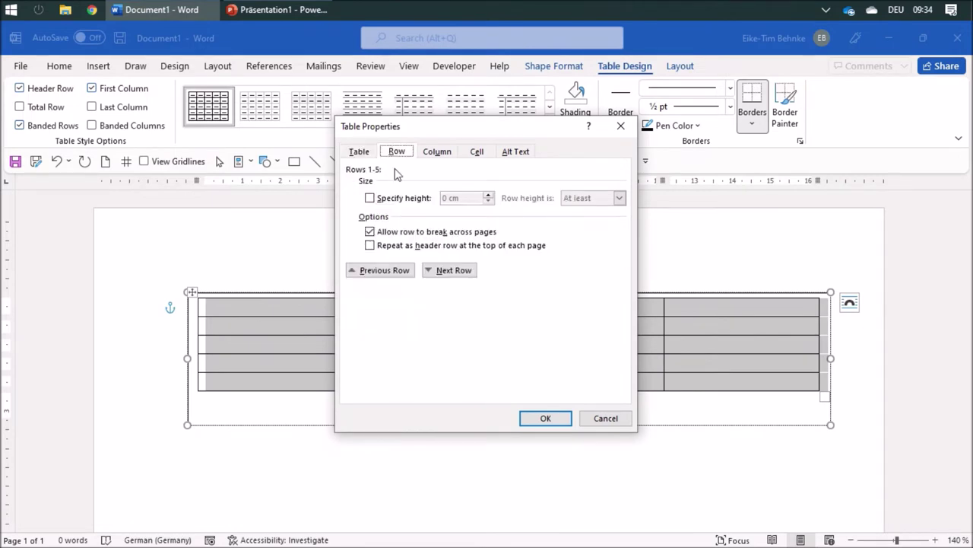
left_click(370, 199)
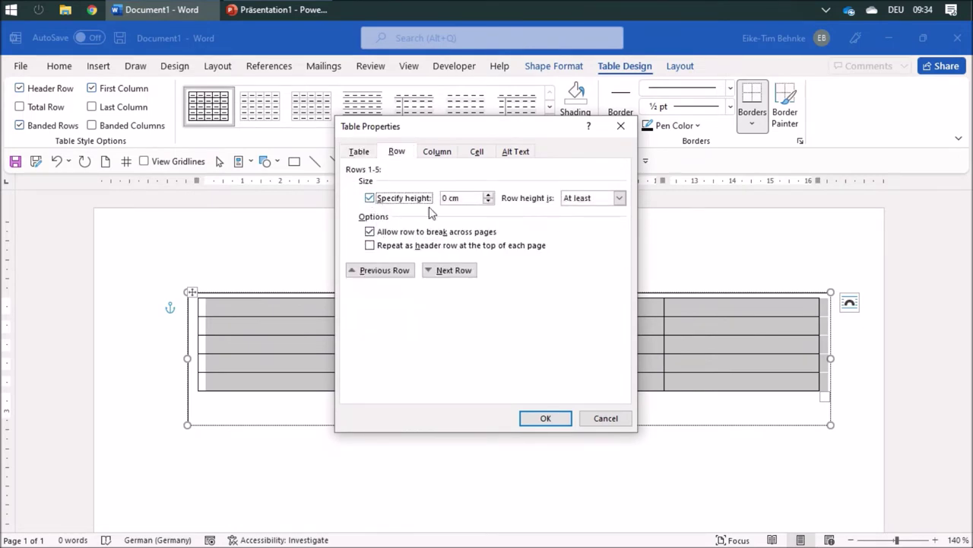
left_click(620, 199)
left_click(592, 221)
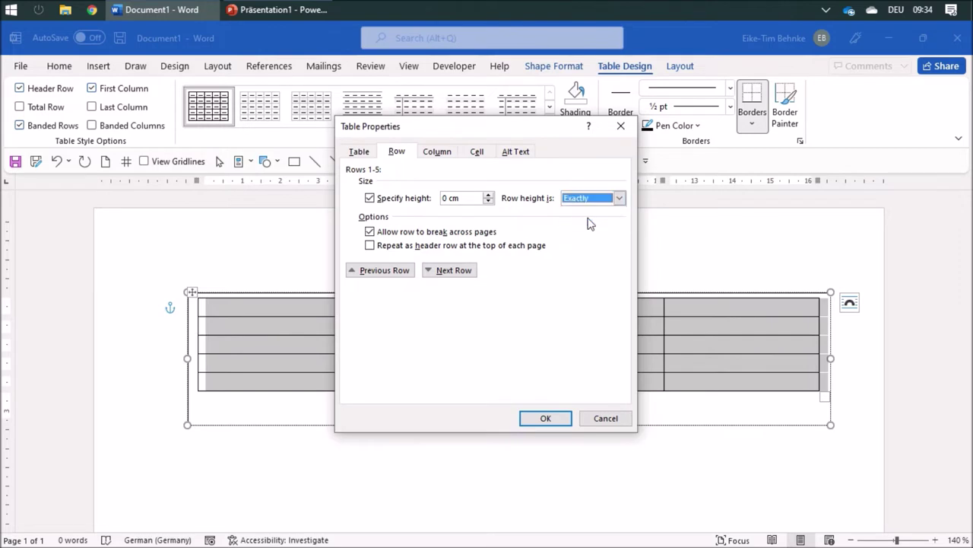
left_click(447, 198)
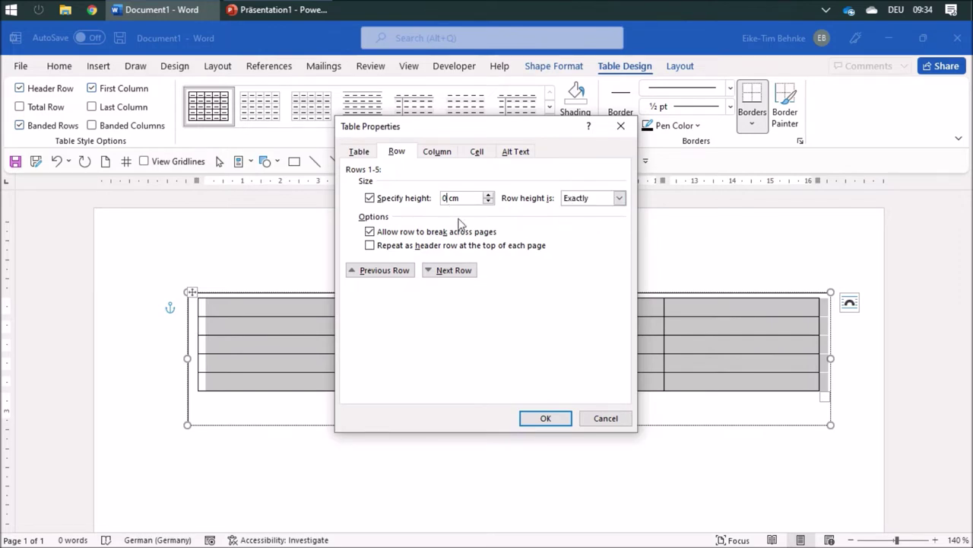
type(",5")
Set the column preferred width to 0,5 cm and apply the sizes.
left_click(438, 152)
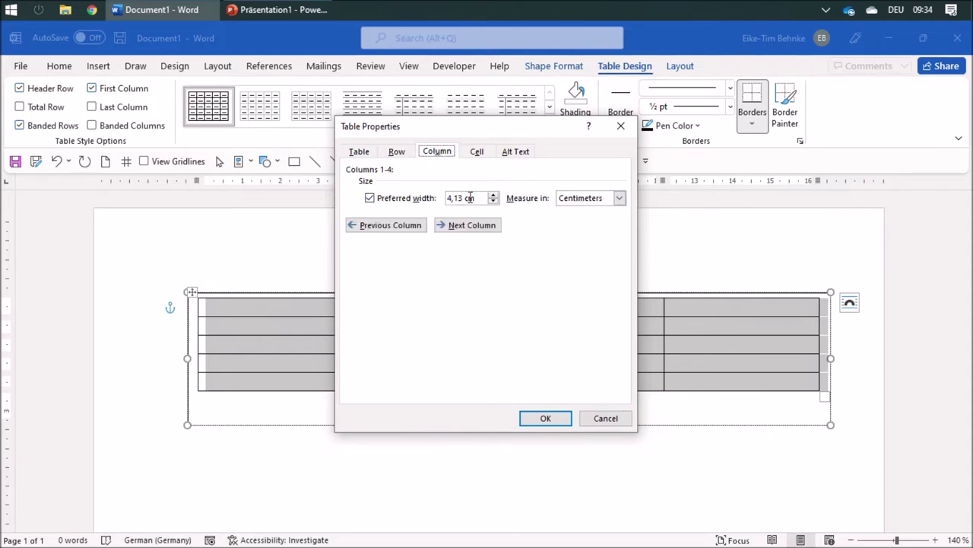
left_click_drag(462, 198, 418, 204)
type("3")
key("BackSpace")
type("0,5")
left_click(562, 419)
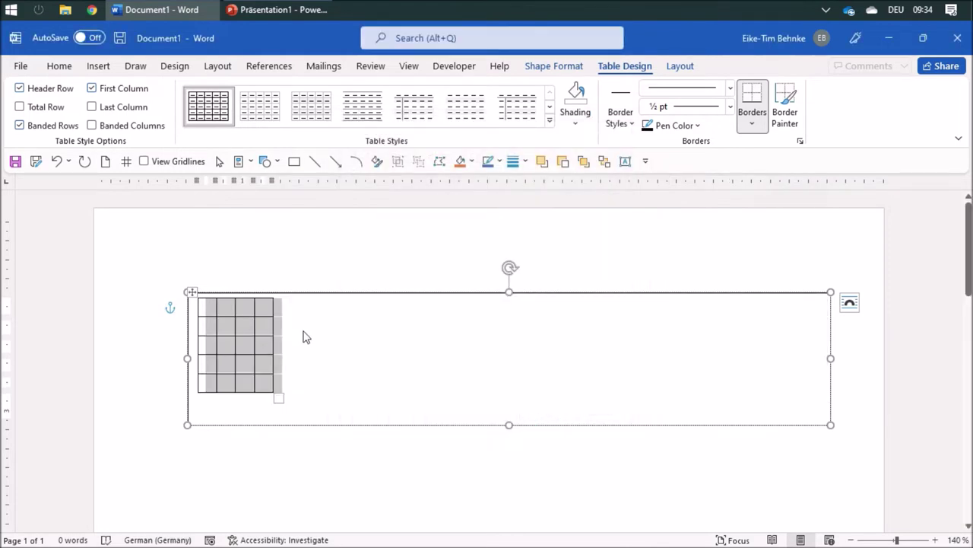
Set the table's default left and right cell margins to 0 cm.
left_click(225, 312)
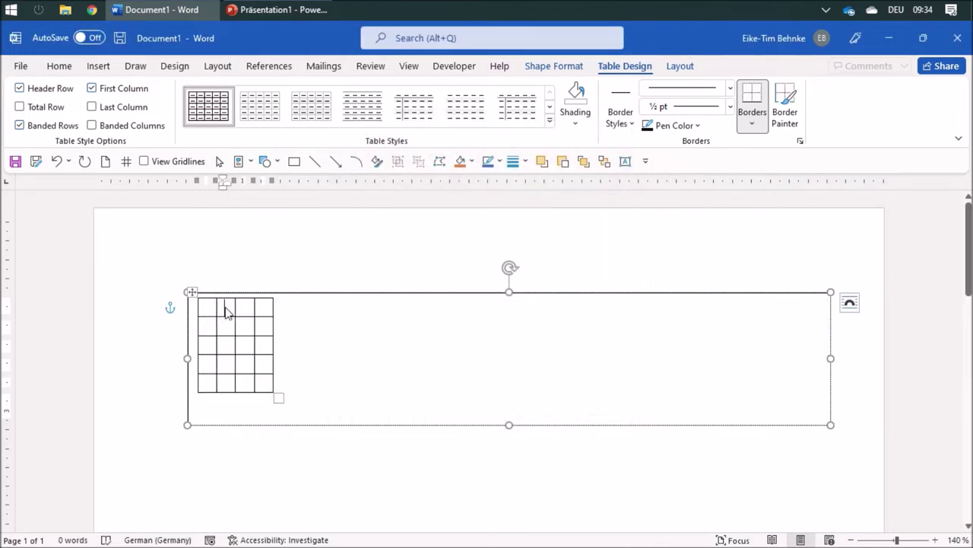
type("55")
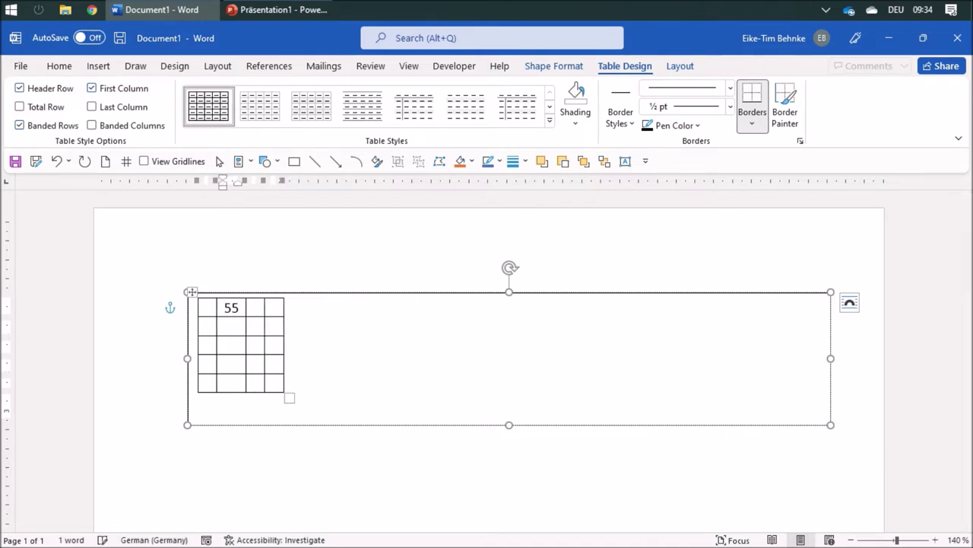
key("BackSpace")
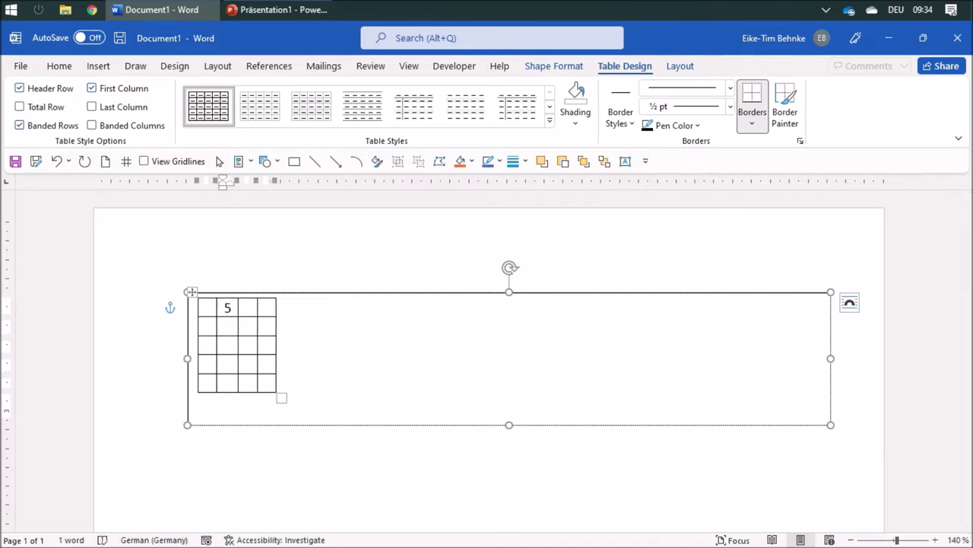
key("BackSpace")
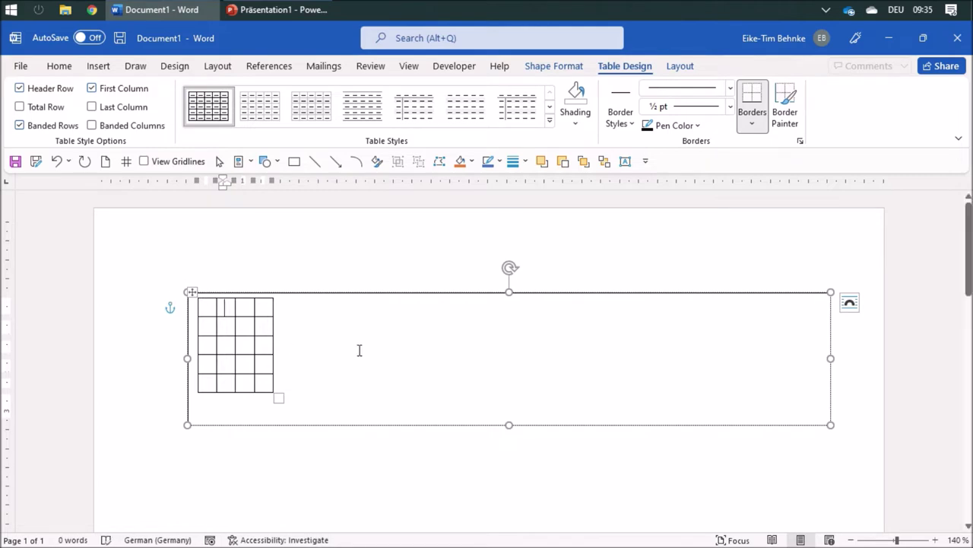
left_click(191, 292)
right_click(193, 295)
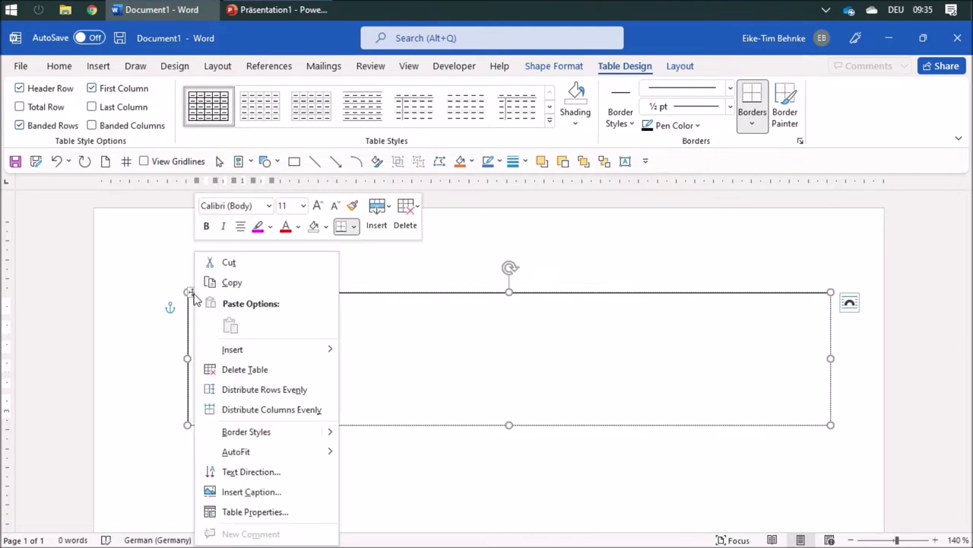
left_click(277, 517)
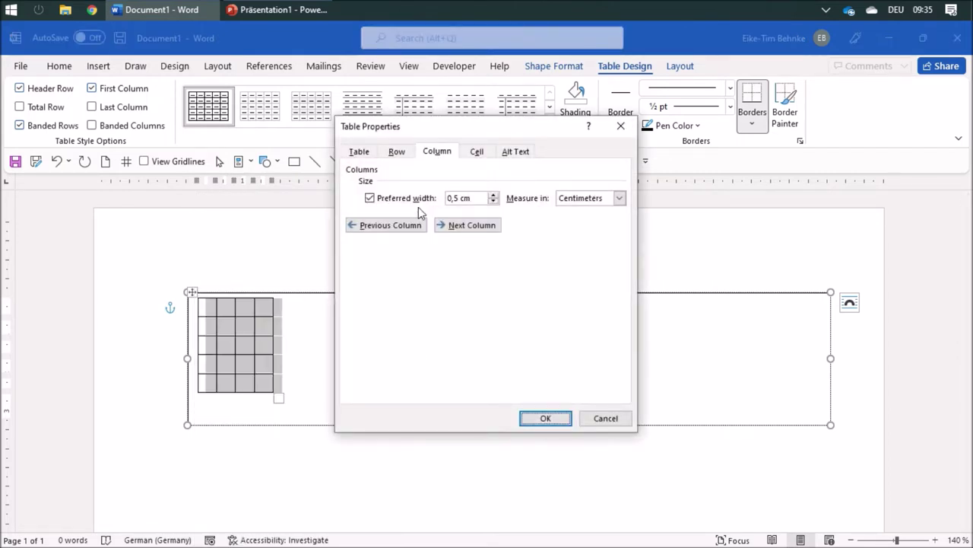
left_click(358, 152)
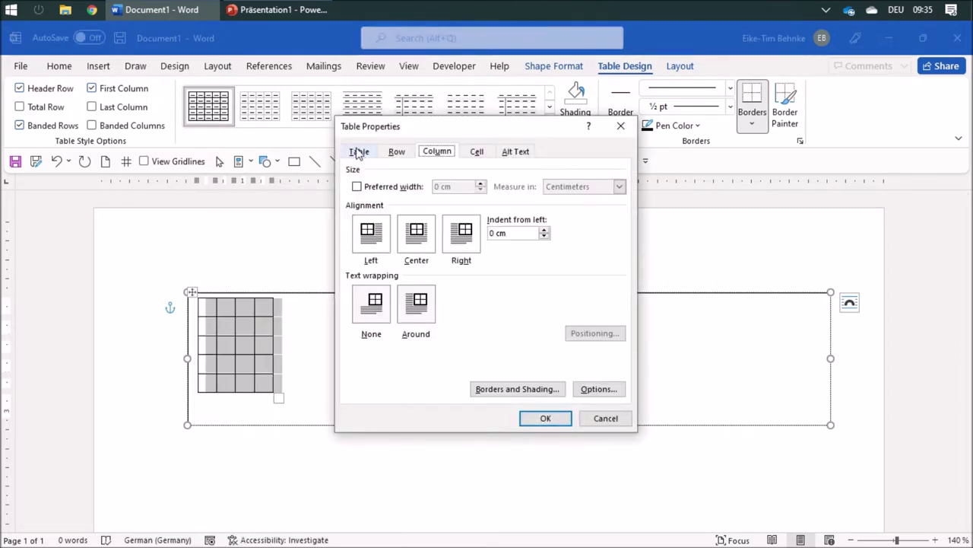
left_click(598, 389)
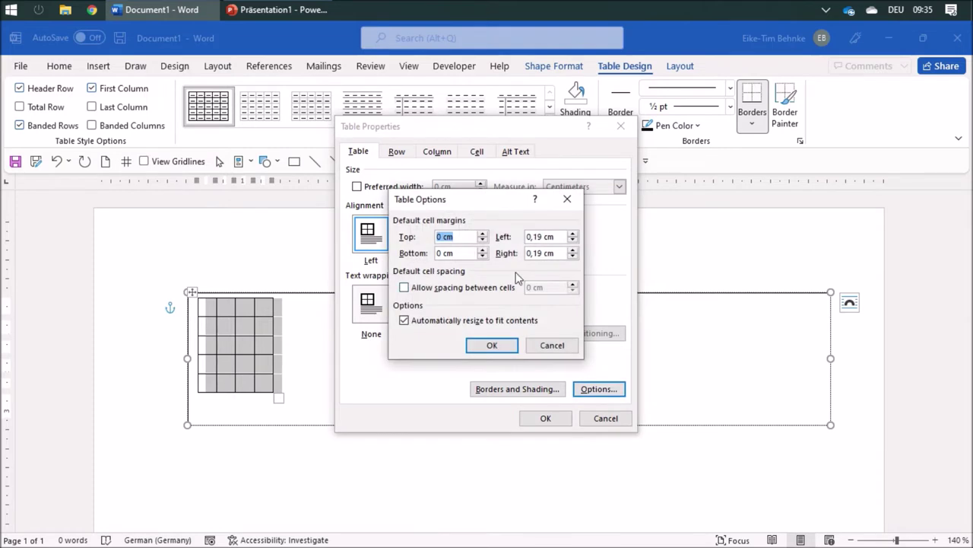
left_click(572, 240)
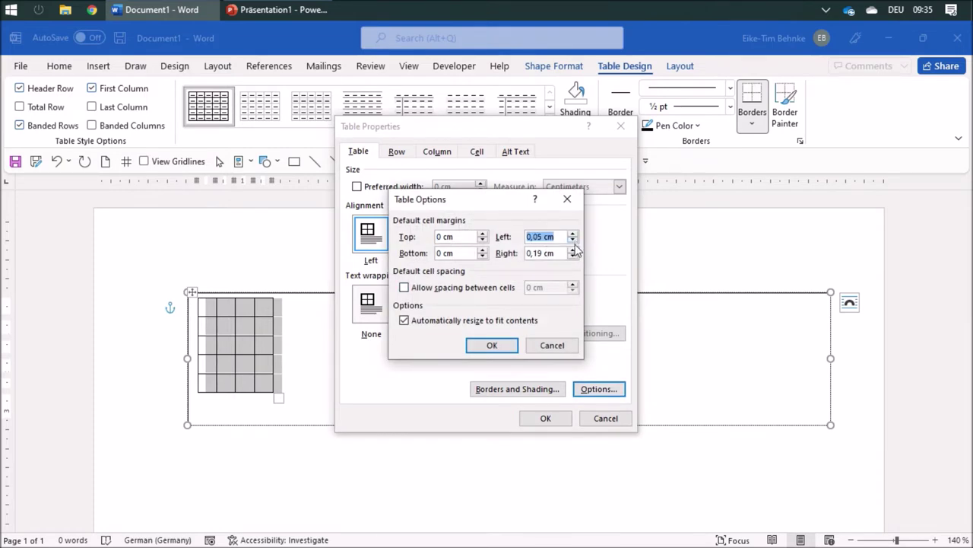
left_click(573, 241)
left_click(573, 257)
left_click(573, 256)
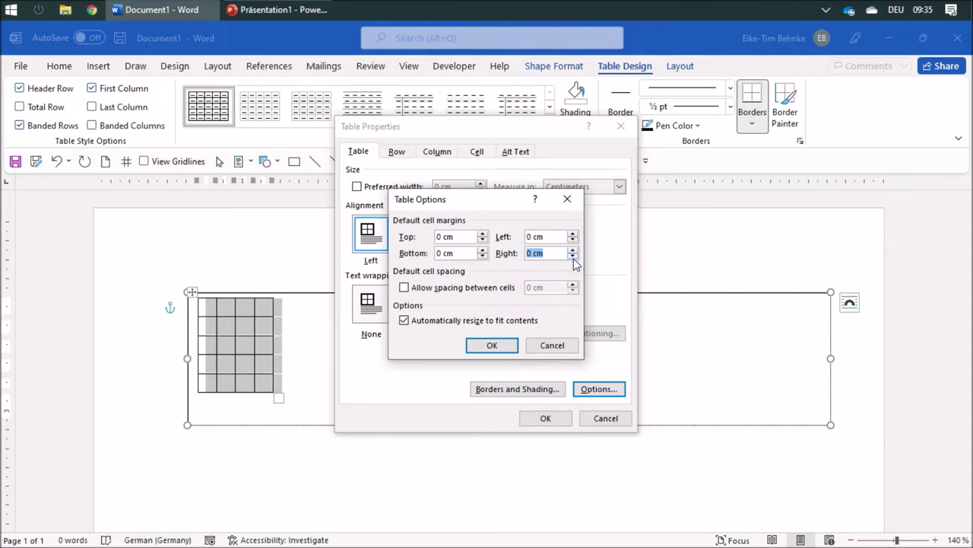
left_click(492, 344)
Colour the table borders dark grey and confirm the table properties.
left_click(506, 388)
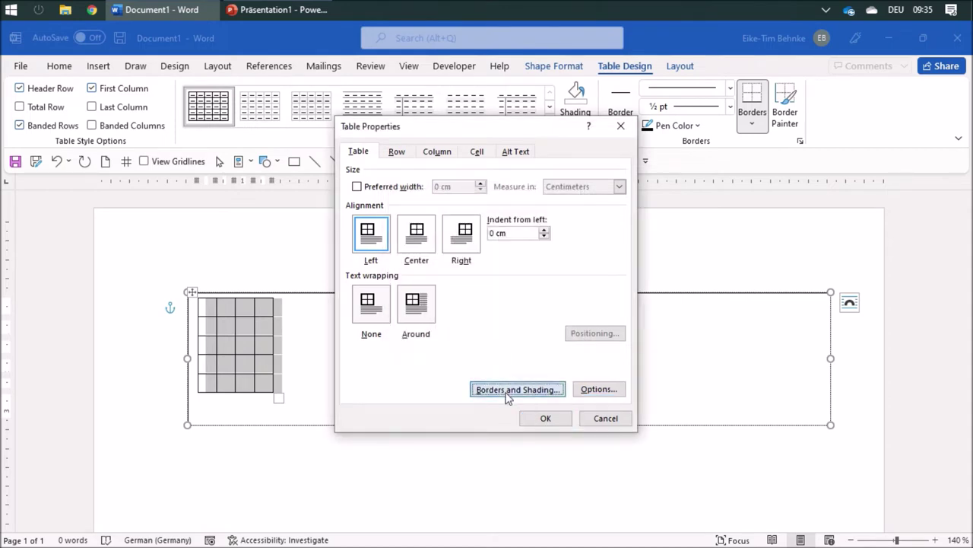
left_click(480, 307)
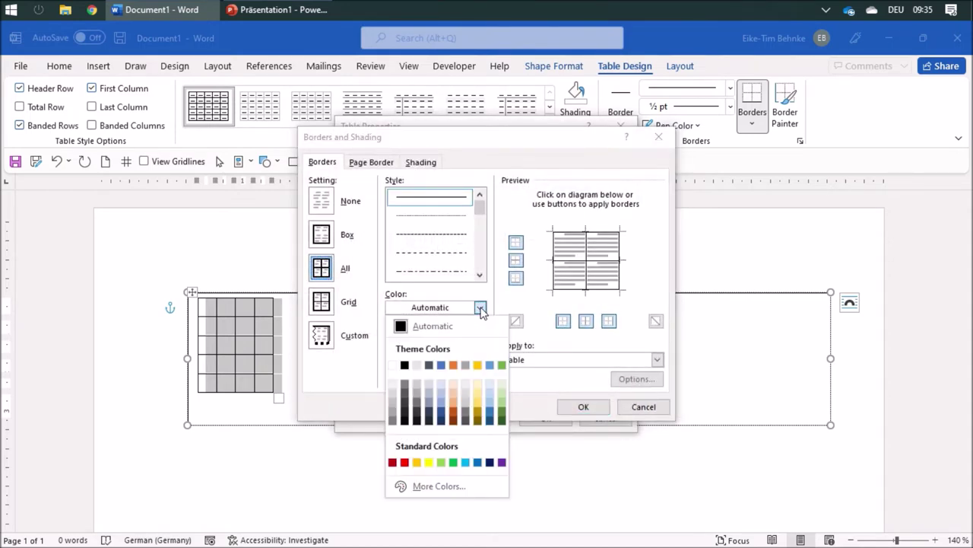
left_click(405, 403)
left_click(583, 406)
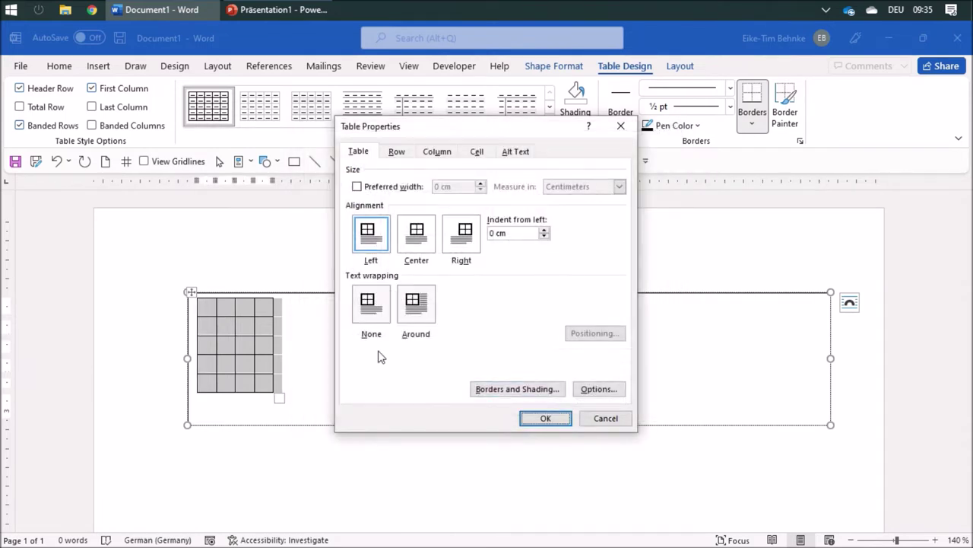
left_click(545, 419)
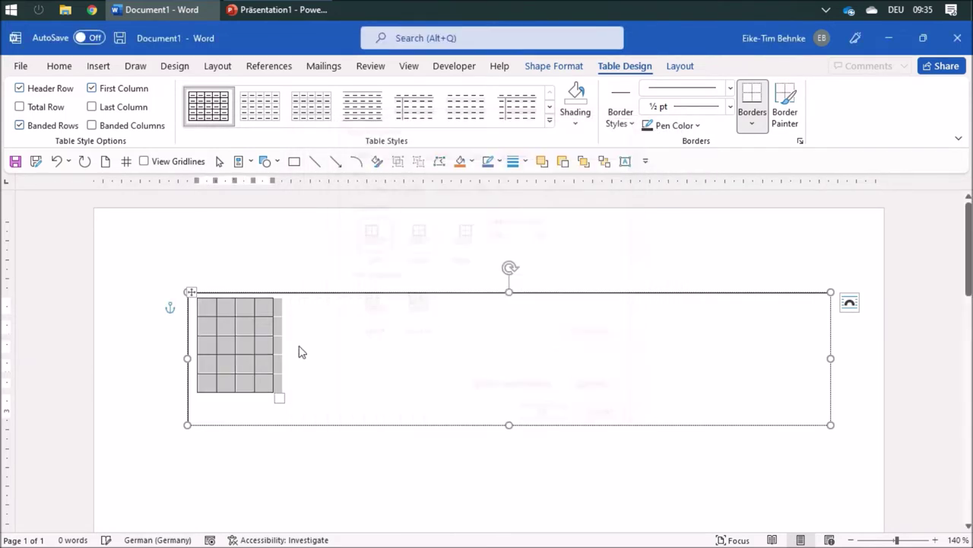
Centre-align the contents of all table cells horizontally and vertically.
left_click(225, 306)
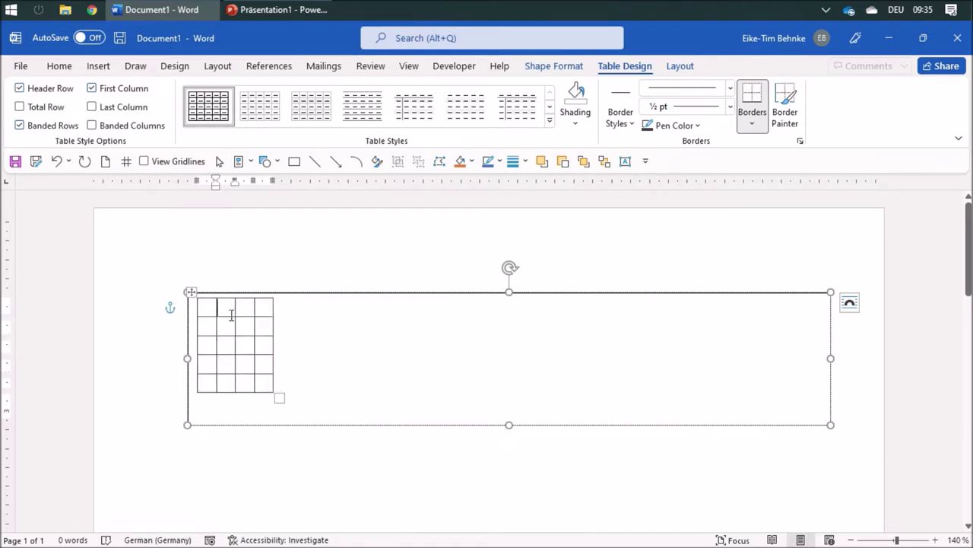
type("5")
key("BackSpace")
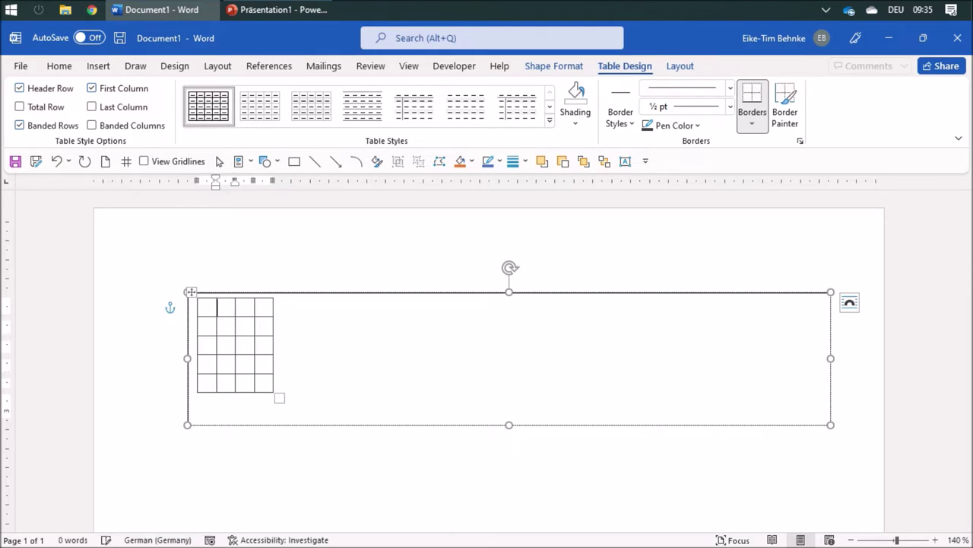
left_click(191, 293)
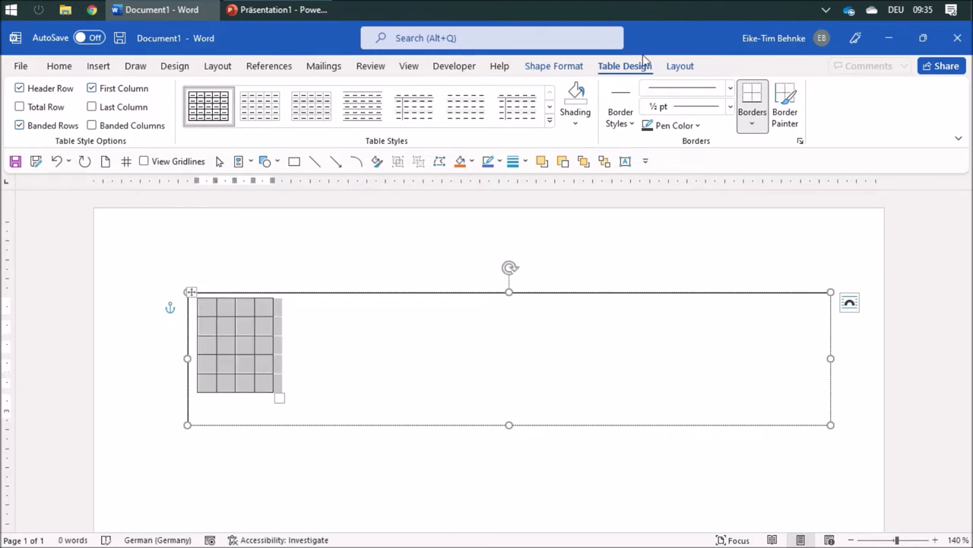
left_click(679, 67)
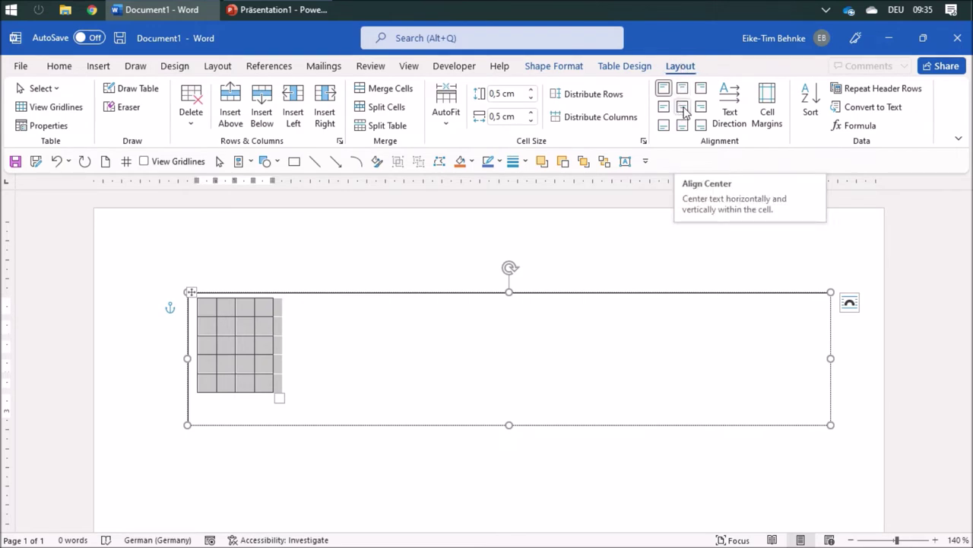
left_click(685, 110)
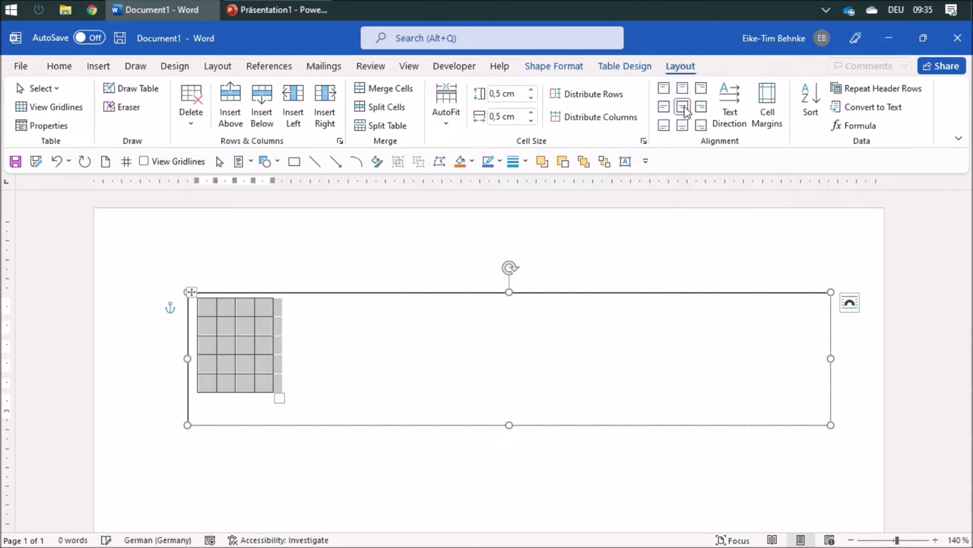
left_click(227, 306)
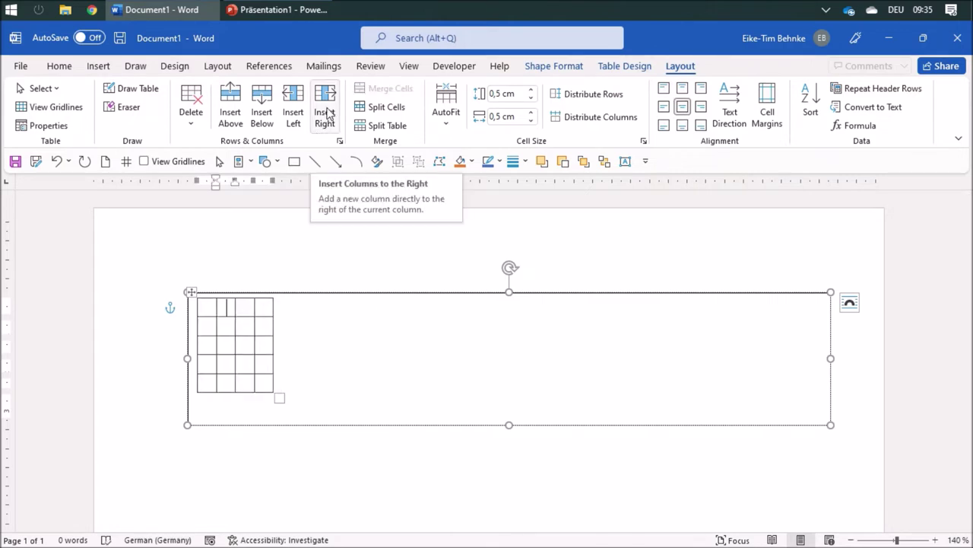
Add columns to the right until the grid has about 32 columns across the text box.
left_click(264, 295)
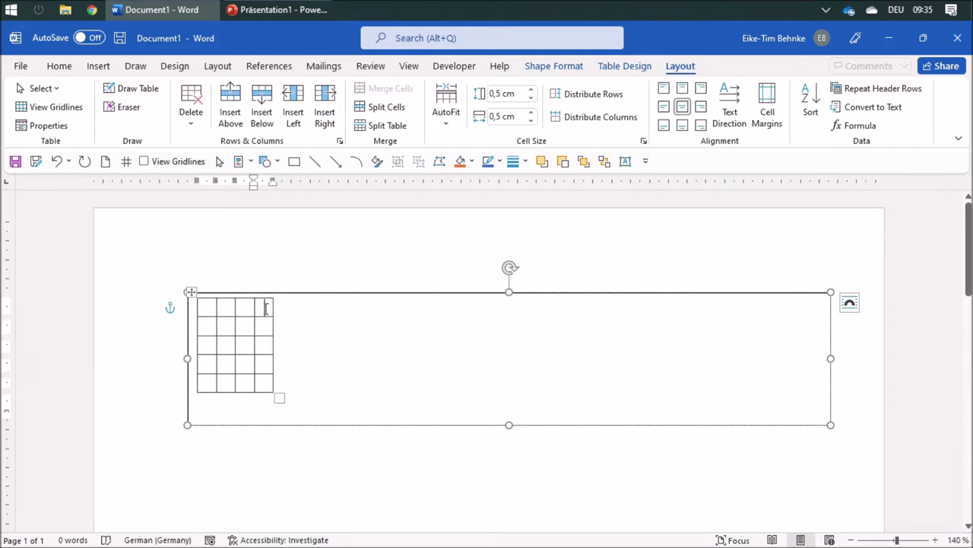
left_click(326, 107)
left_click(327, 105)
left_click(329, 103)
double_click(329, 103)
left_click(330, 103)
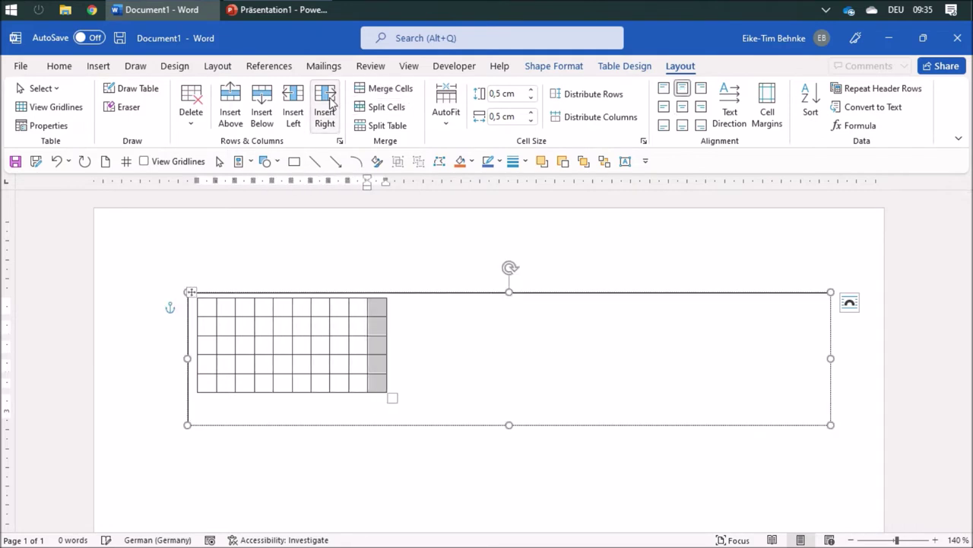
double_click(329, 103)
left_click(329, 103)
double_click(329, 103)
double_click(330, 104)
left_click(330, 104)
double_click(329, 103)
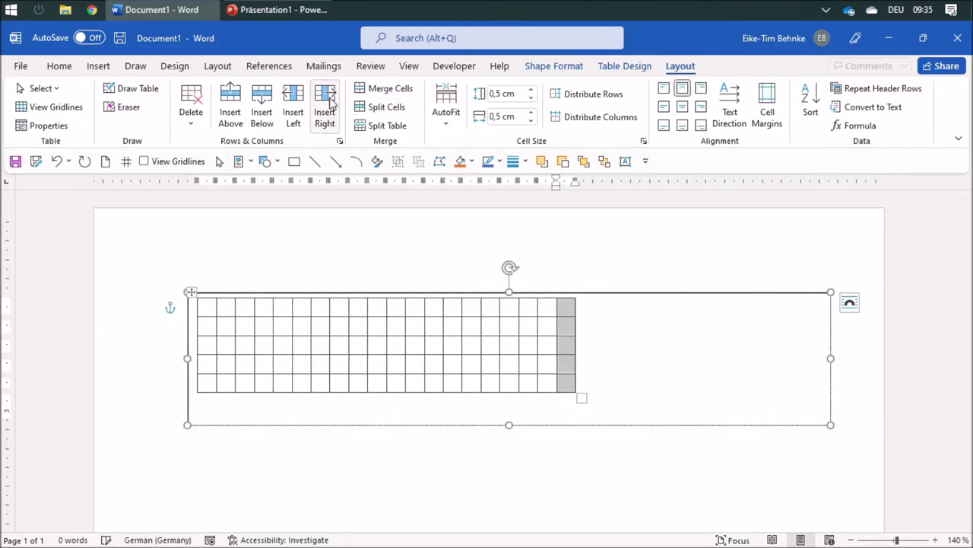
double_click(329, 104)
left_click(329, 104)
double_click(330, 103)
double_click(329, 103)
double_click(329, 104)
left_click(330, 104)
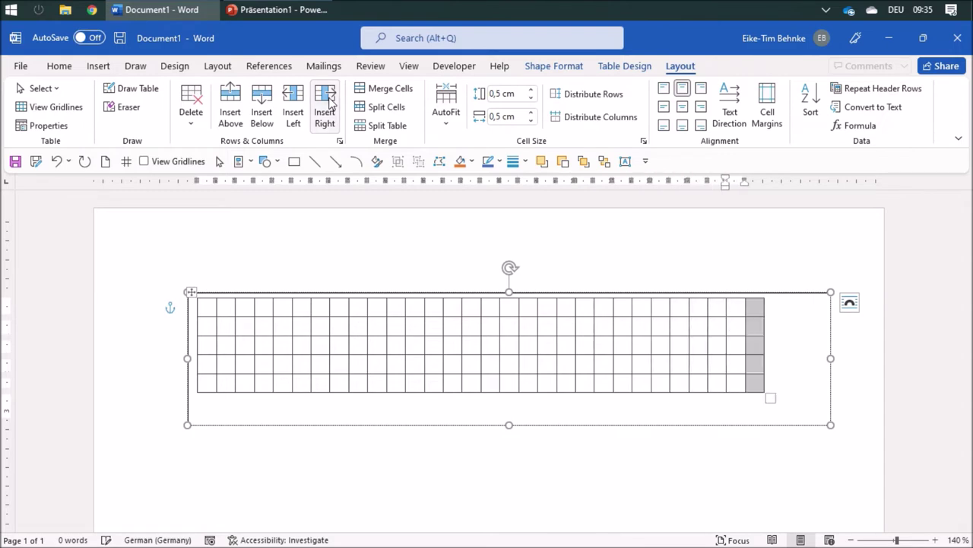
double_click(329, 103)
left_click(265, 308)
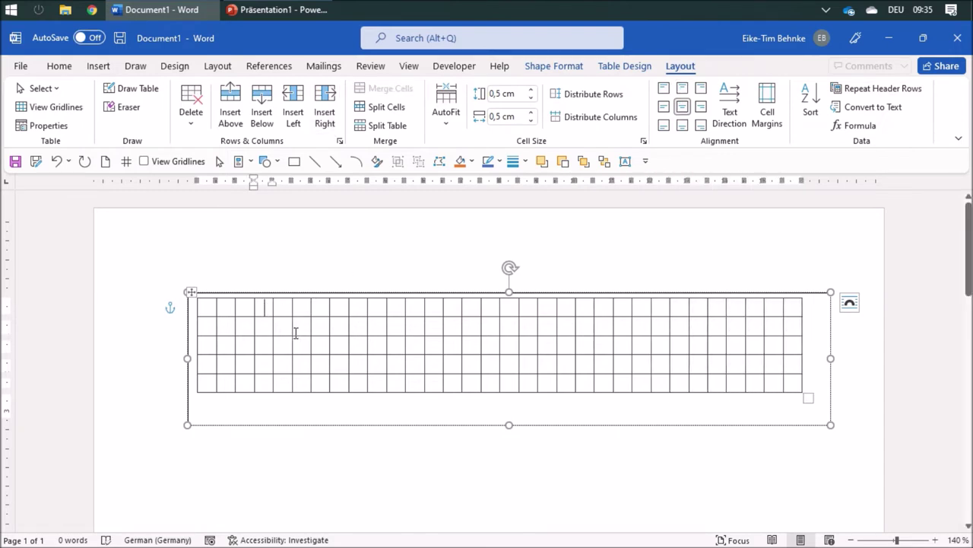
Enter 3, 2 and 1, 6 in the top-row cells, leaving one blank cell between.
type("3")
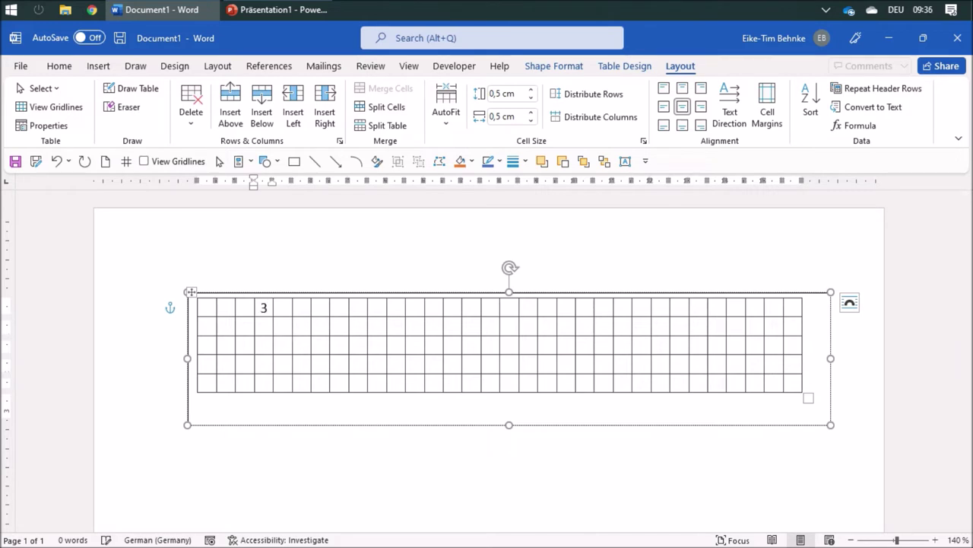
key("Tab")
type("2")
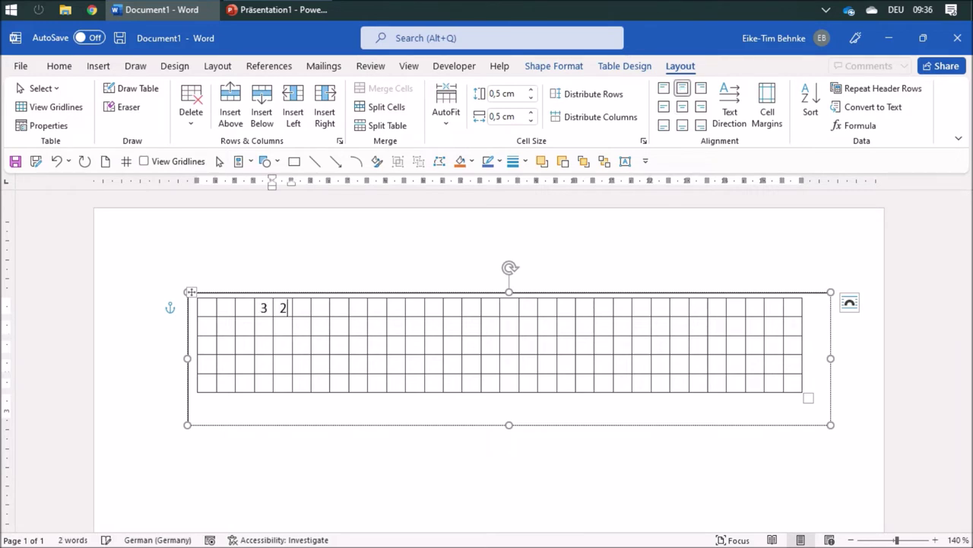
key("Tab")
key("Tab")
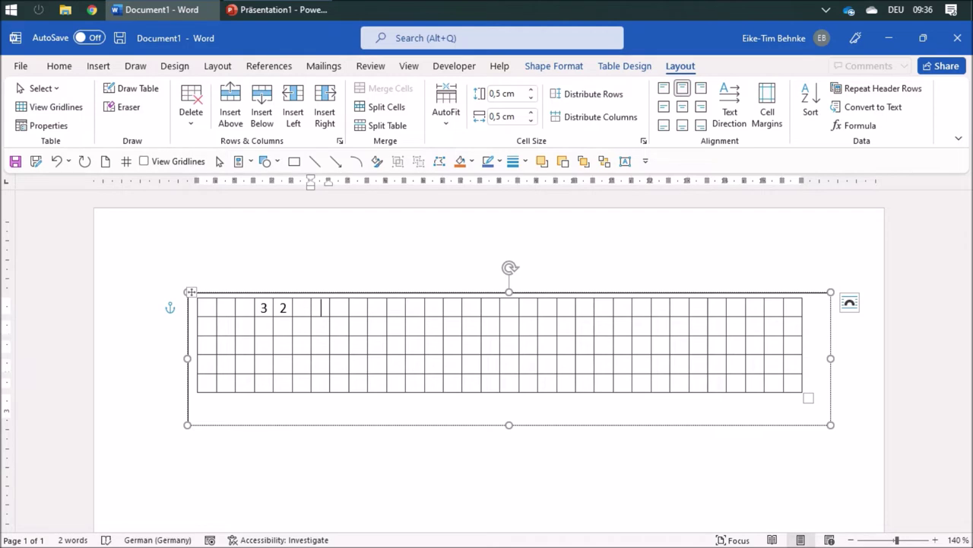
type("6")
key("BackSpace")
type("1")
key("Tab")
type("6")
left_click(303, 310)
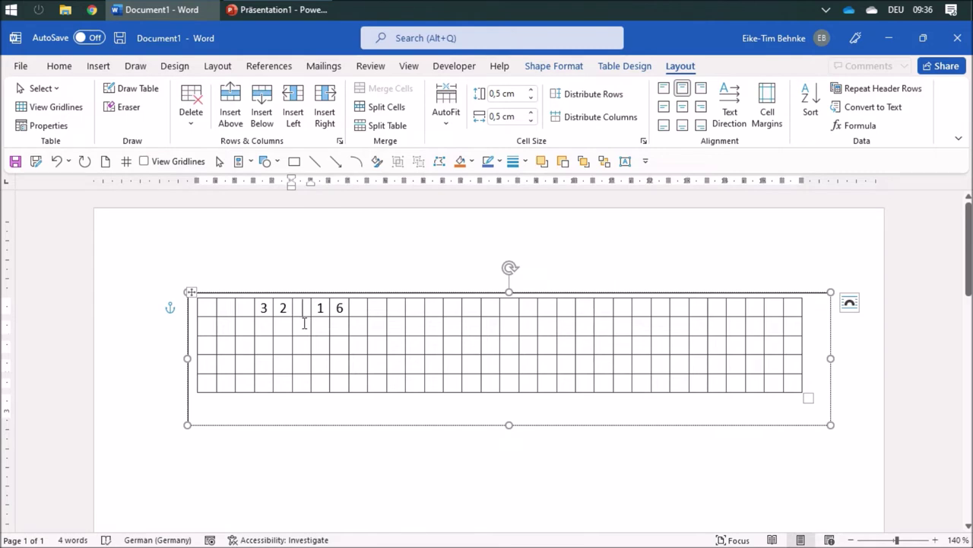
left_click(99, 67)
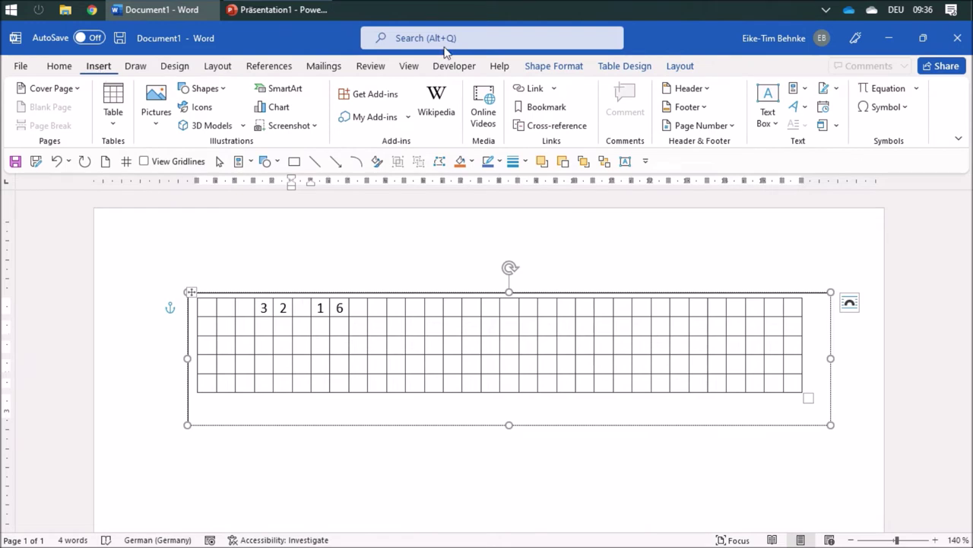
Choose the Bullet Operator (∙) from the Mathematical Operators subset in the Symbol dialog.
left_click(905, 111)
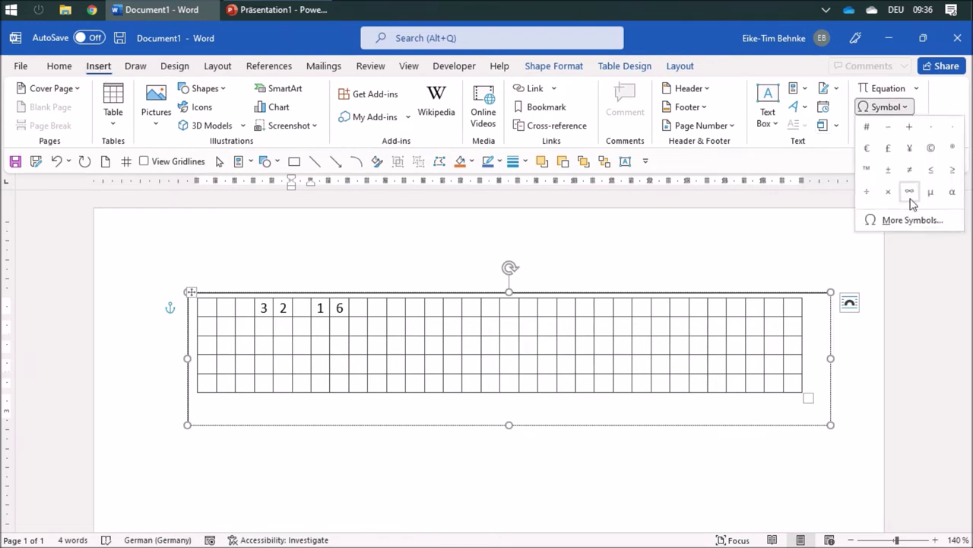
left_click(896, 221)
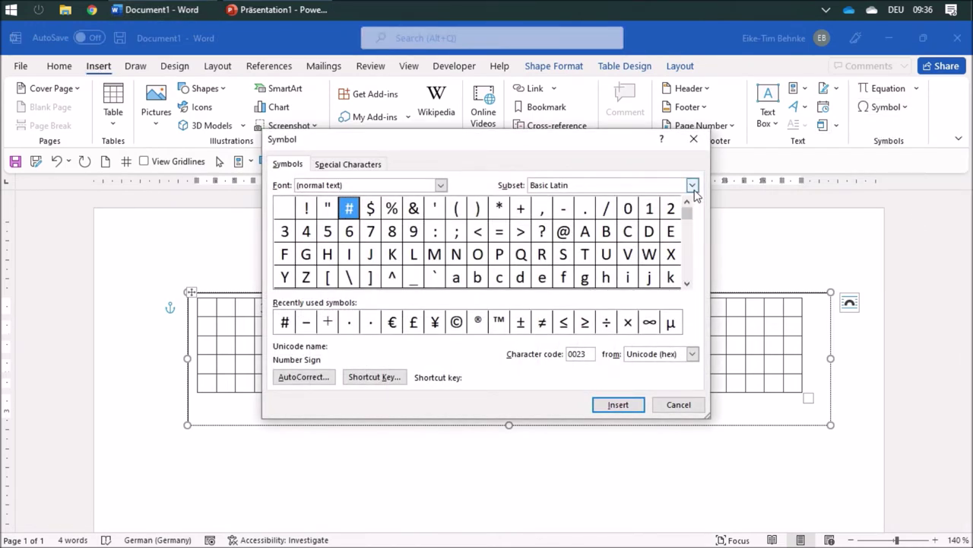
left_click(693, 185)
left_click_drag(693, 215, 692, 234)
scroll(662, 242, "down", 1)
scroll(661, 242, "down", 1)
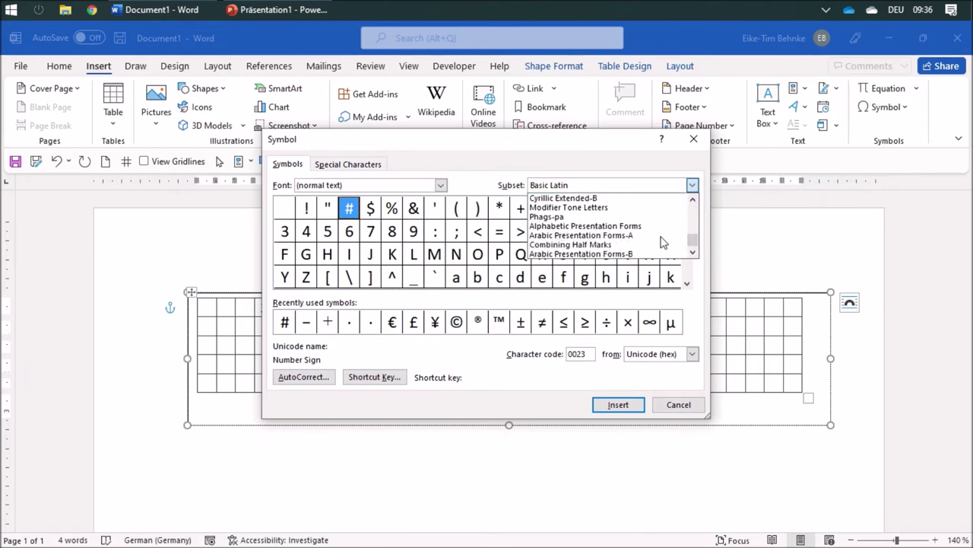
scroll(661, 242, "up", 2)
scroll(662, 242, "up", 2)
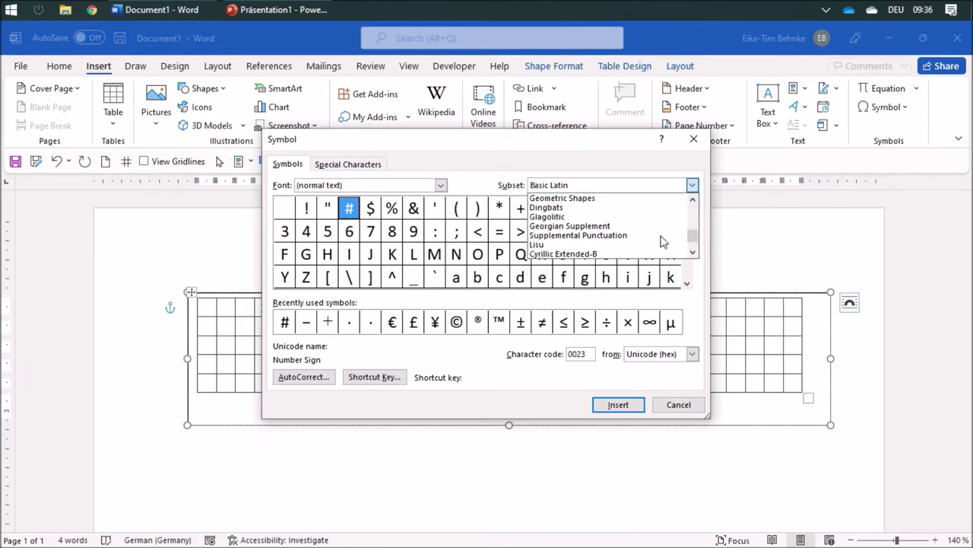
scroll(661, 242, "up", 3)
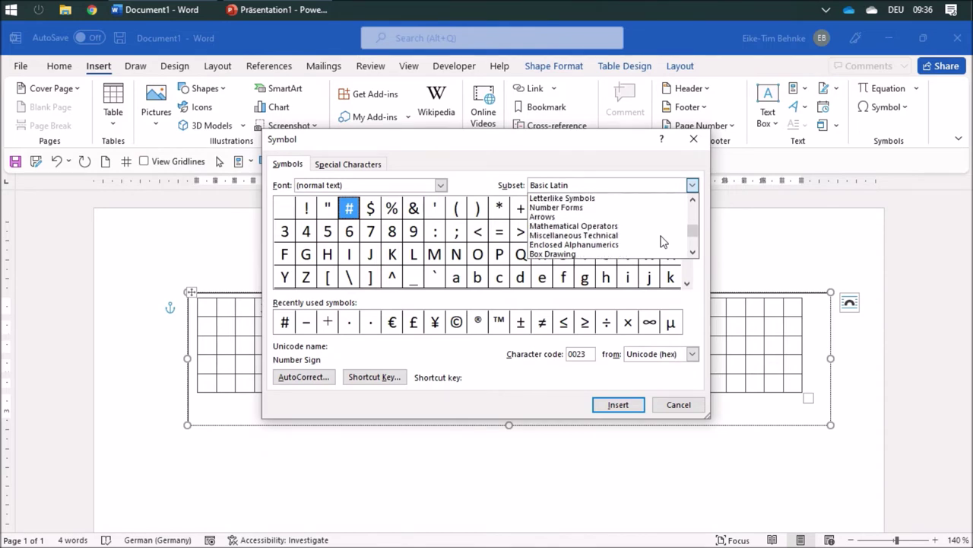
left_click(625, 226)
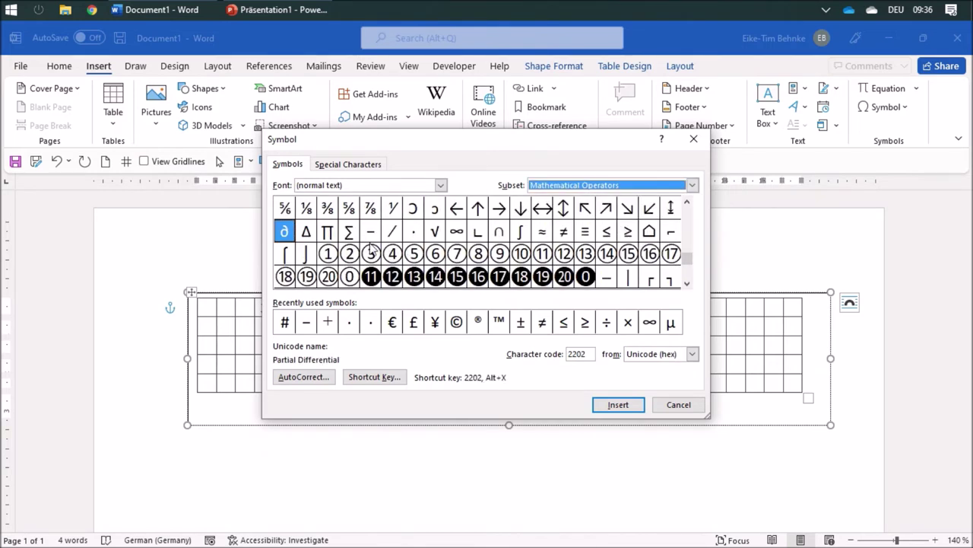
left_click(416, 236)
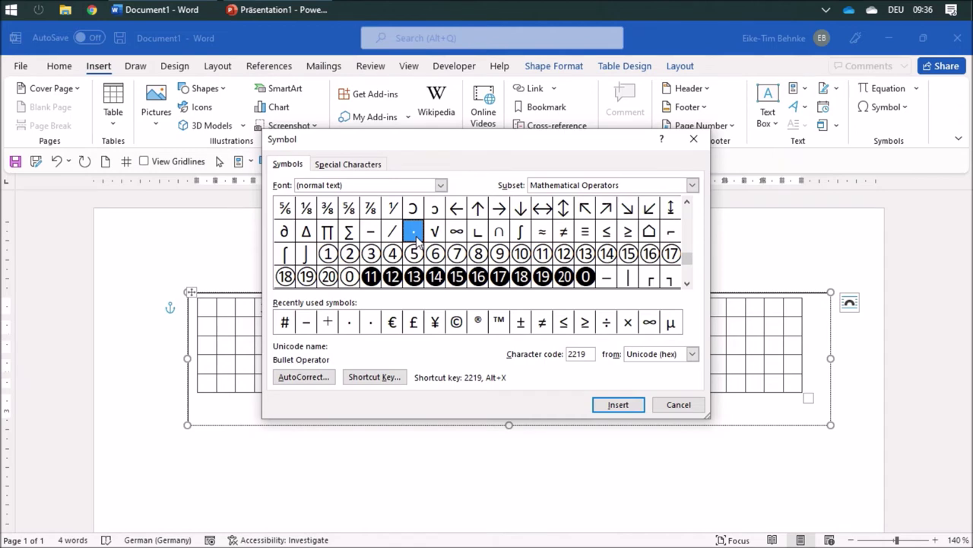
left_click(380, 382)
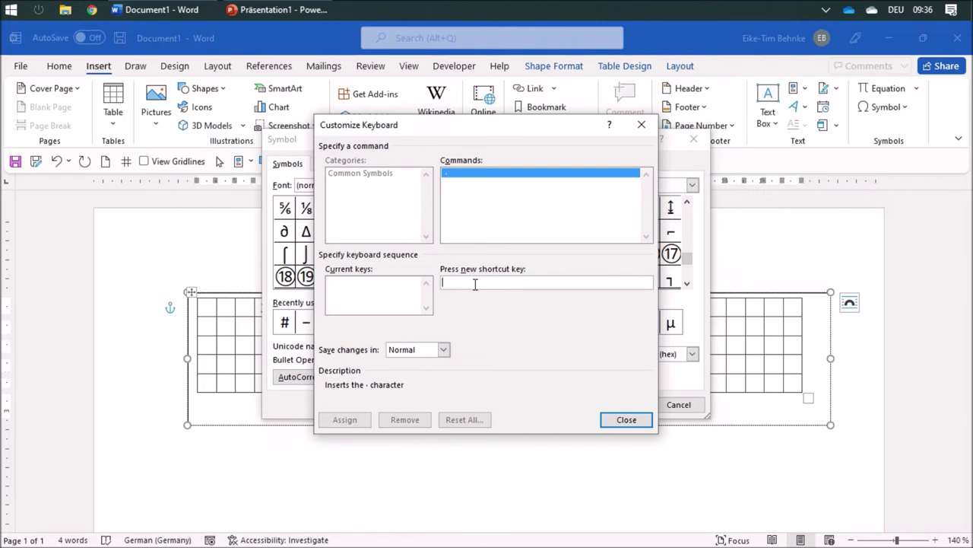
Assign Ctrl+. as the Bullet Operator's shortcut and close both symbol dialogs.
key("ctrl+period")
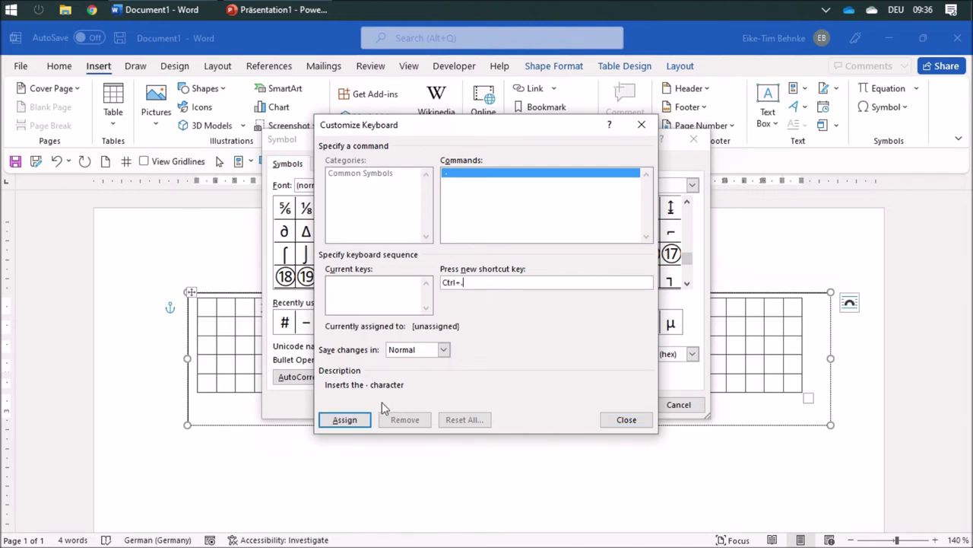
left_click(348, 419)
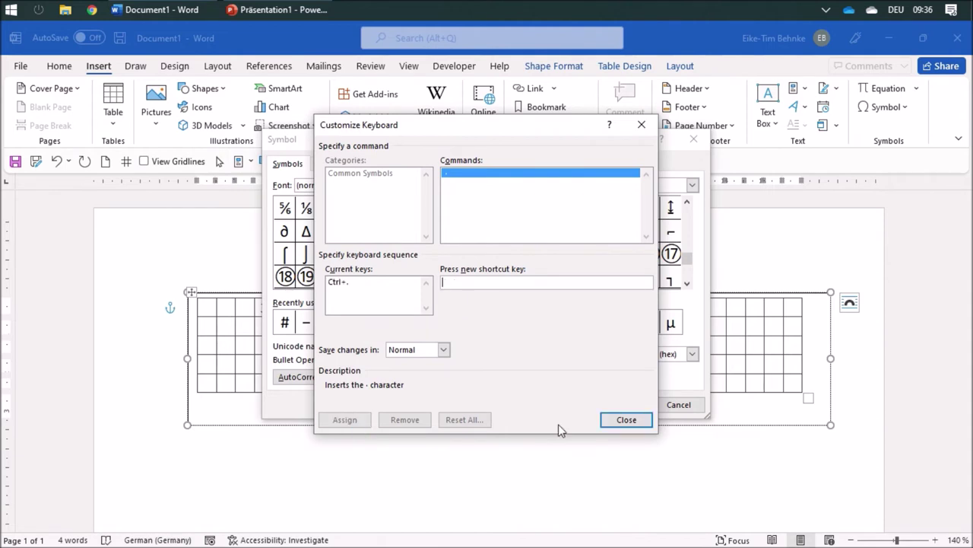
left_click(625, 420)
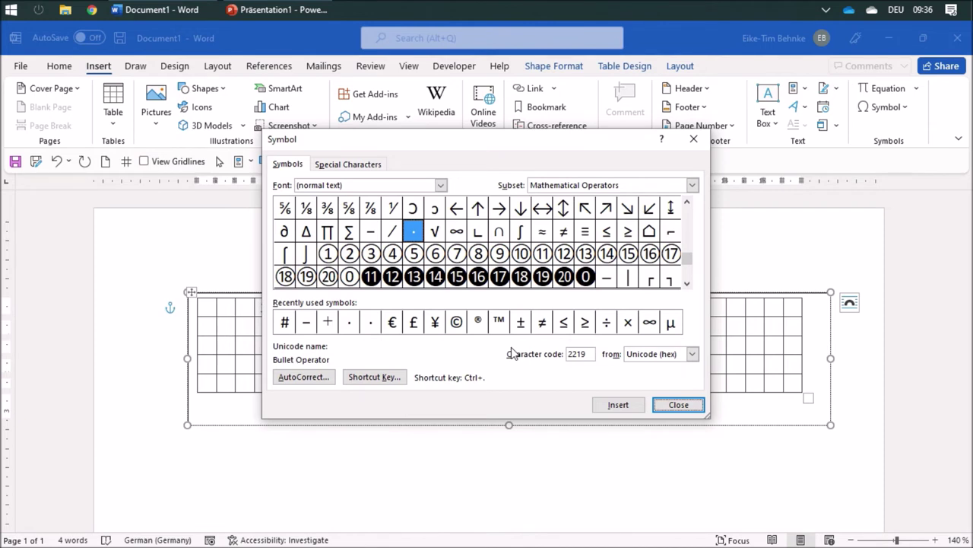
left_click(679, 406)
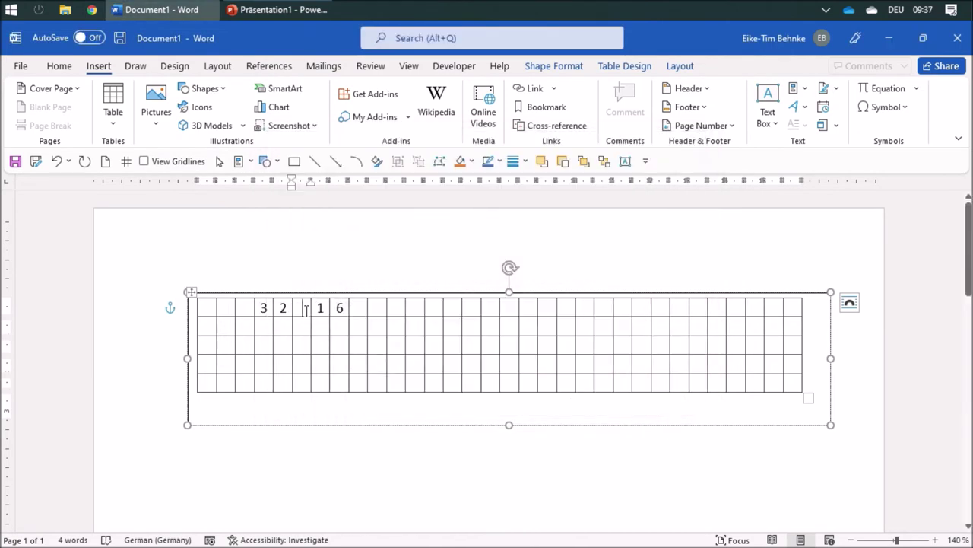
Put the multiplication dot into the blank cell between 2 and 1.
left_click(306, 310)
type("-")
left_click(687, 67)
Paint a double-line border under the 3 2 · 1 6 cells with Border Painter.
left_click(630, 67)
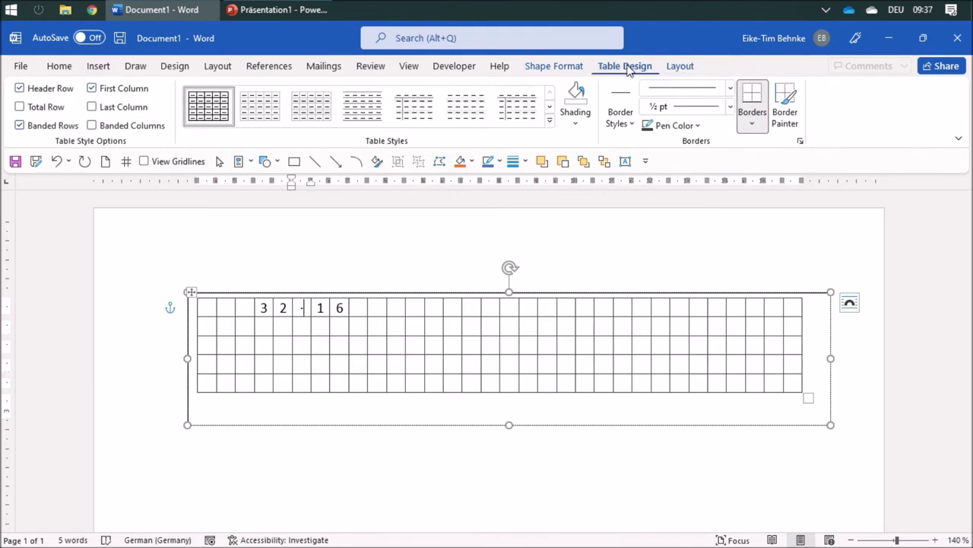
left_click(730, 89)
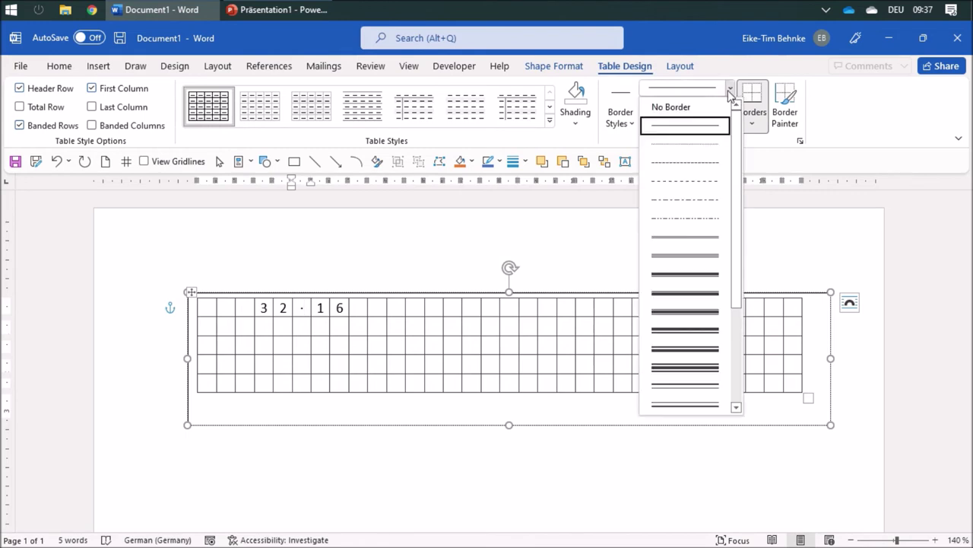
left_click(698, 238)
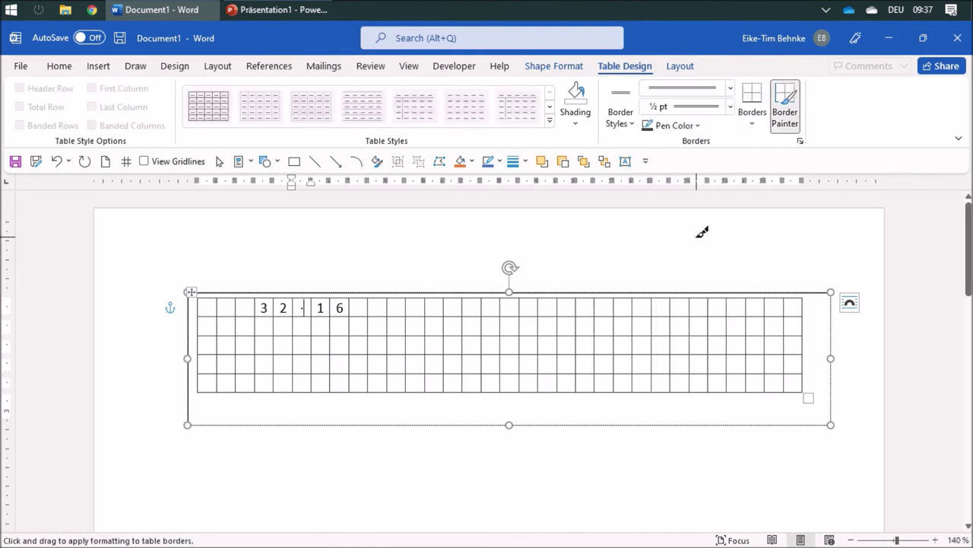
left_click(787, 104)
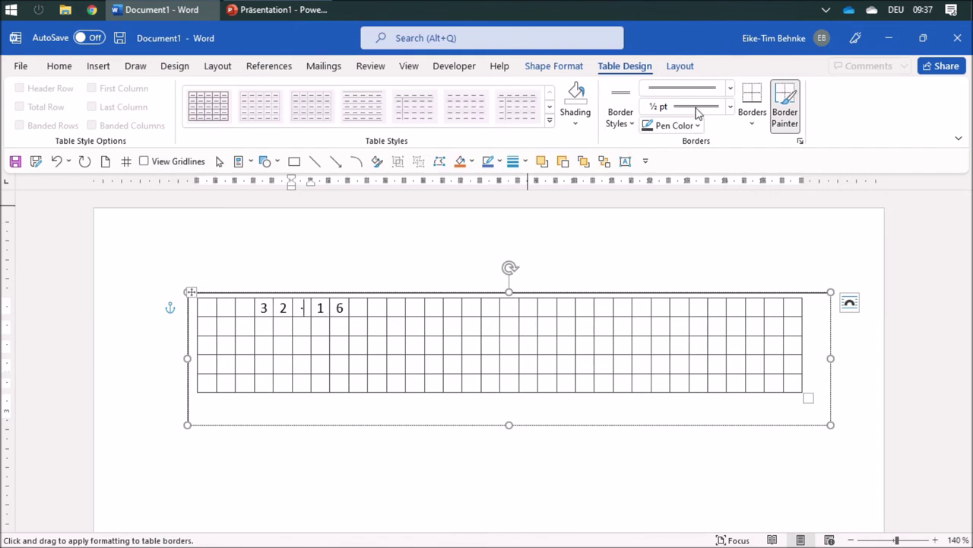
left_click_drag(262, 312, 346, 318)
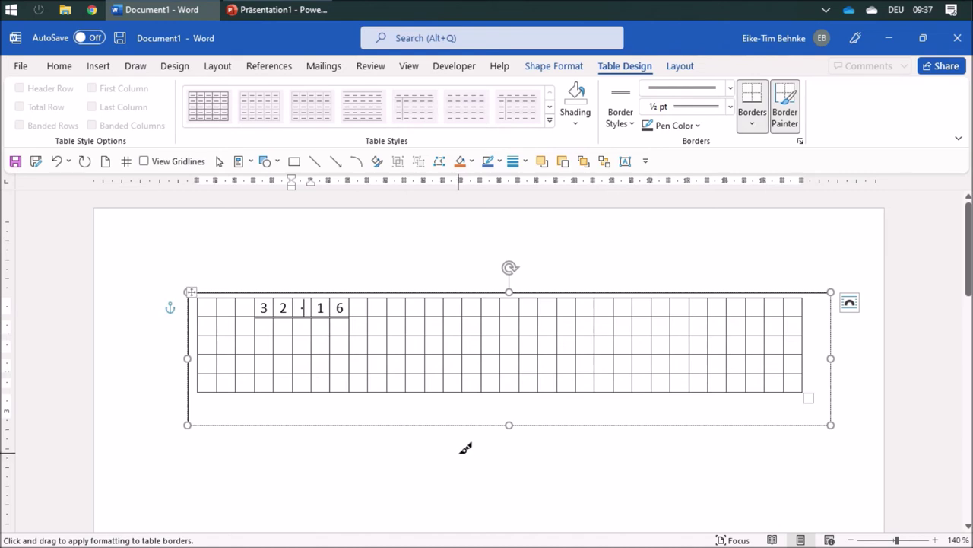
Try a single thin line under 3 2 · 1 6, then repaint it as a double line.
left_click(730, 87)
left_click(693, 134)
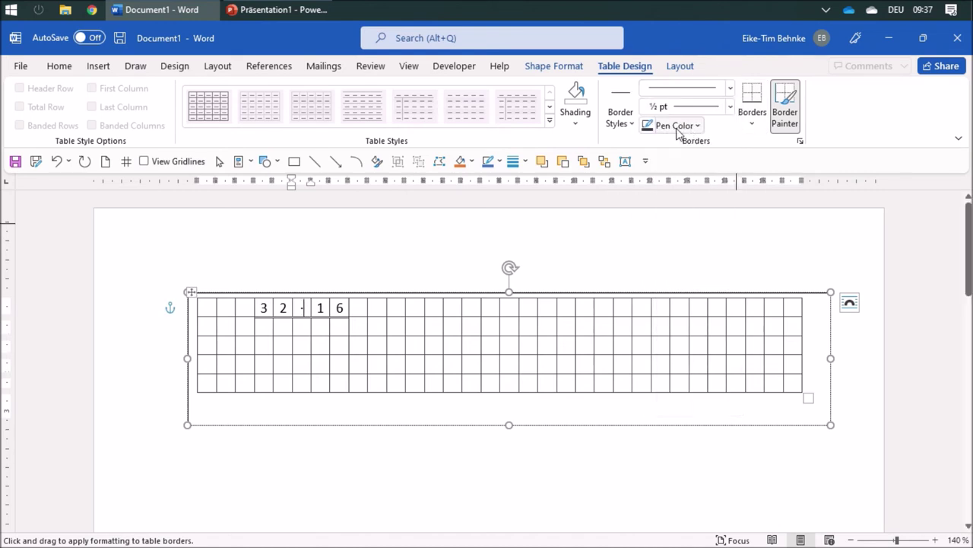
left_click_drag(262, 317, 350, 316)
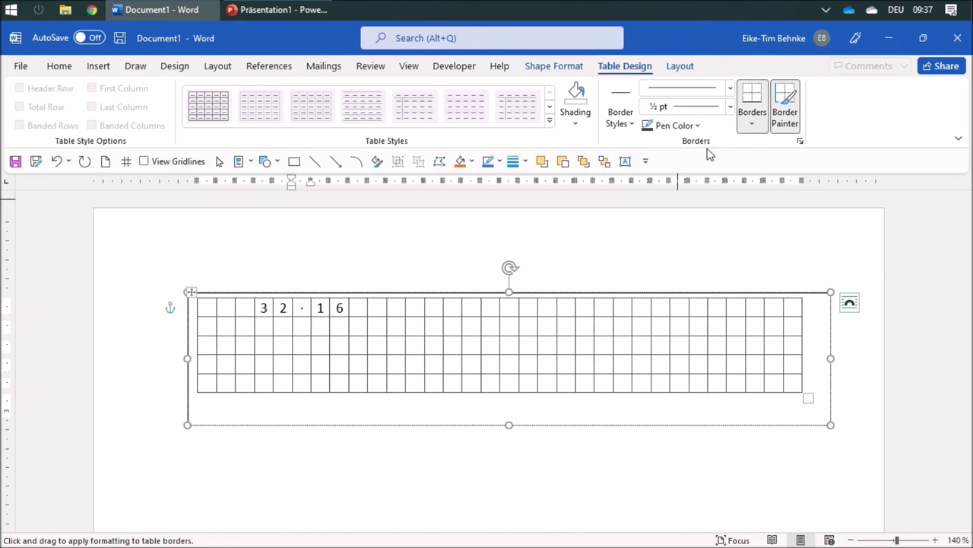
left_click(730, 89)
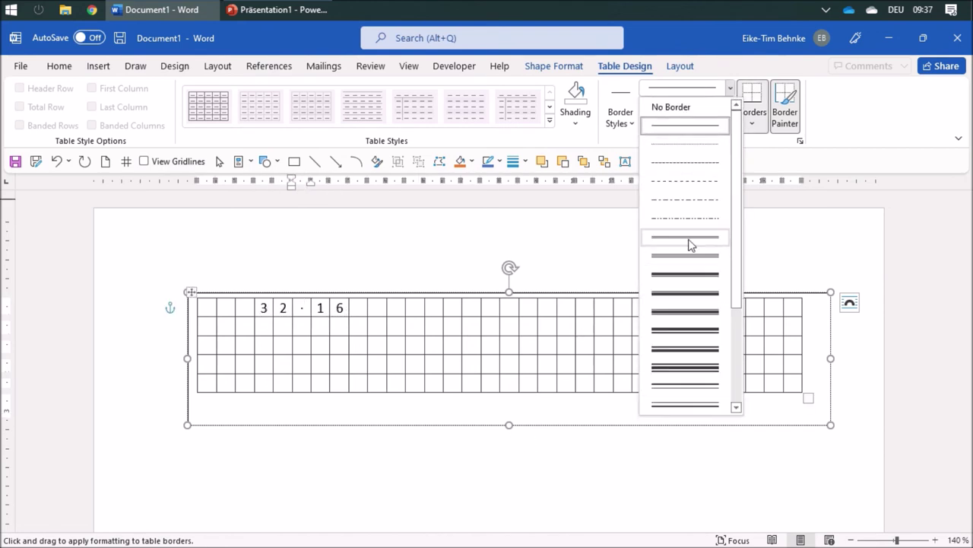
left_click(691, 244)
left_click_drag(268, 312, 342, 308)
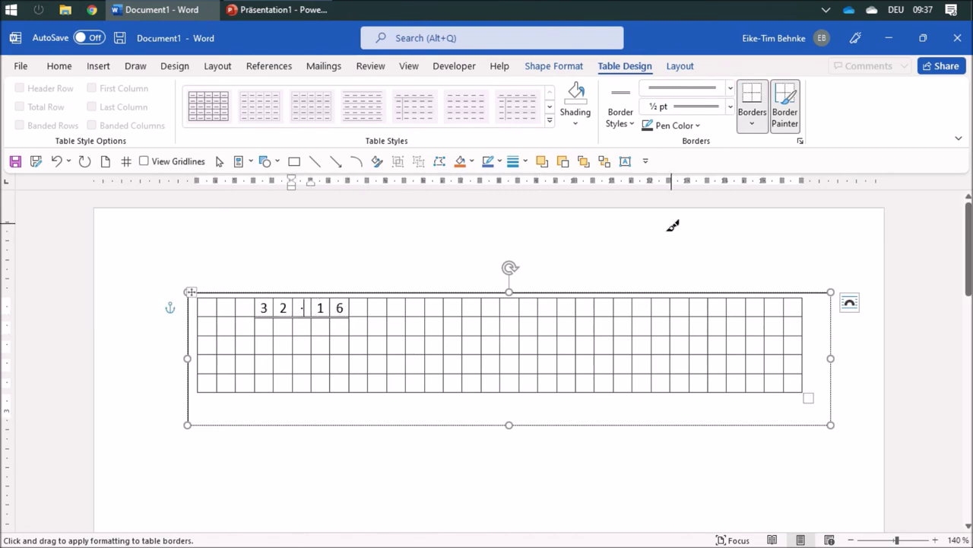
left_click(787, 111)
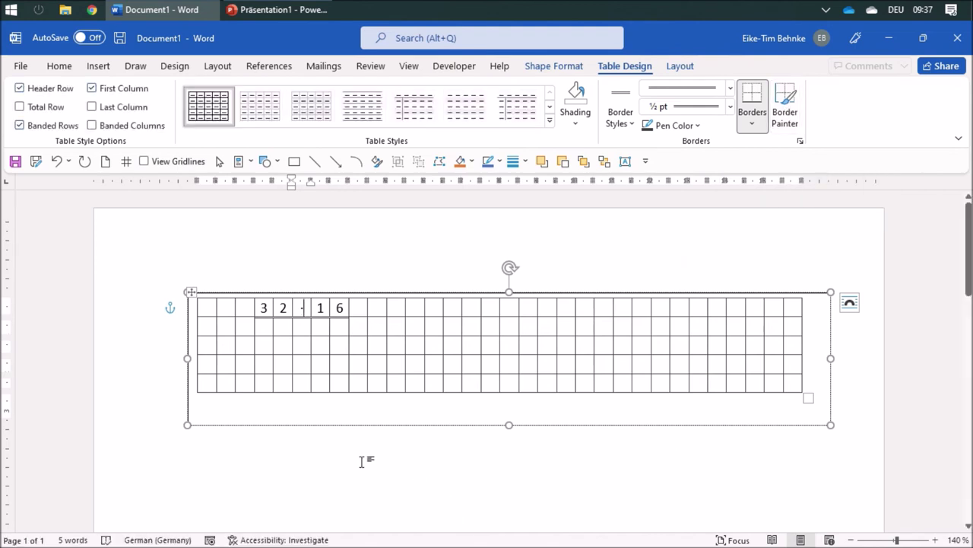
Set the outline of the grid's text box to White so no frame shows.
left_click(318, 435)
left_click(316, 425)
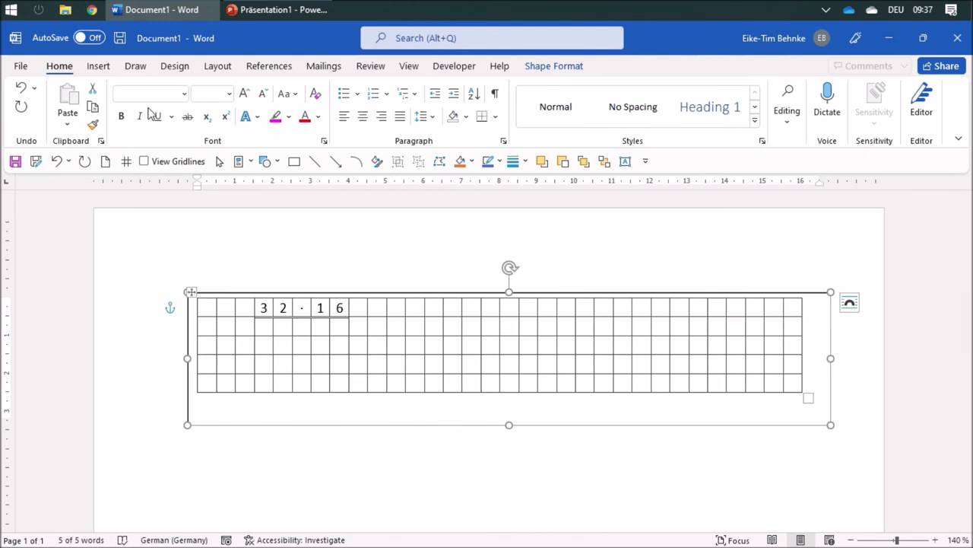
left_click(501, 167)
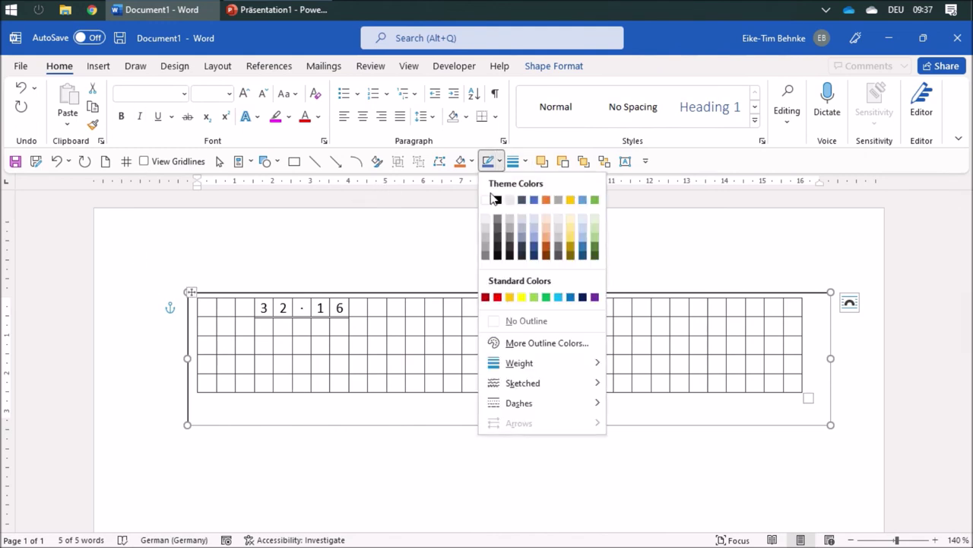
left_click(487, 200)
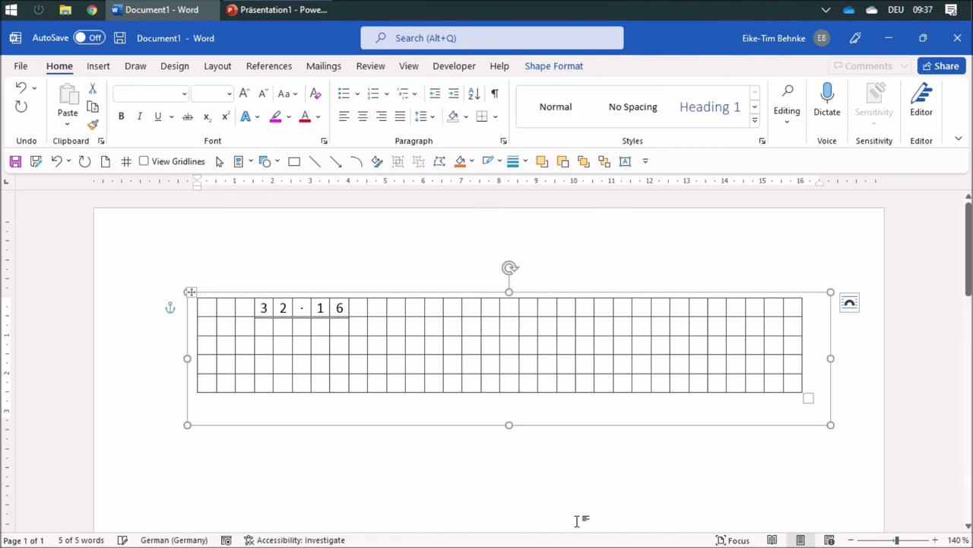
left_click(483, 431)
left_click(492, 411)
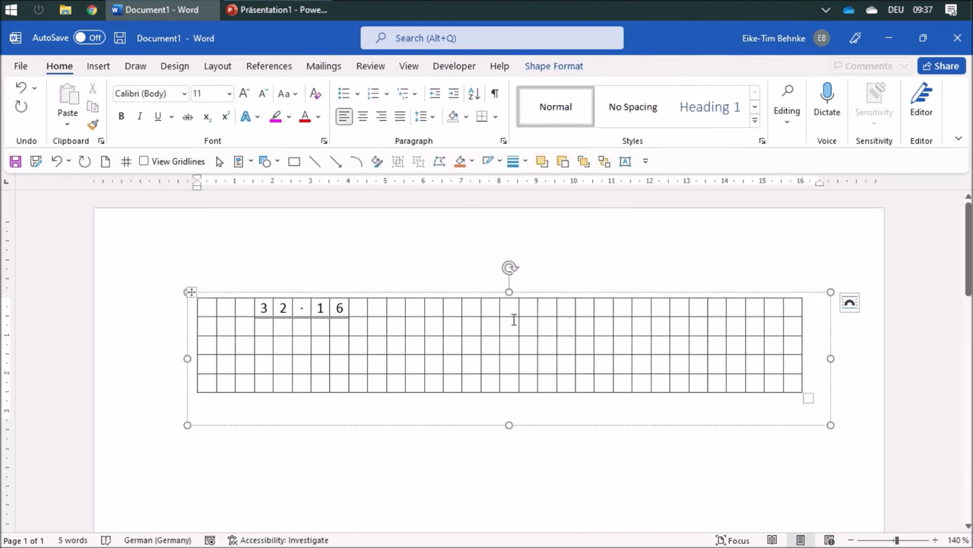
Nudge the grid text box slightly up and right on the page.
left_click(407, 425)
mouse_move(397, 445)
left_mouse_down()
mouse_move(372, 478)
mouse_move(409, 430)
left_mouse_up()
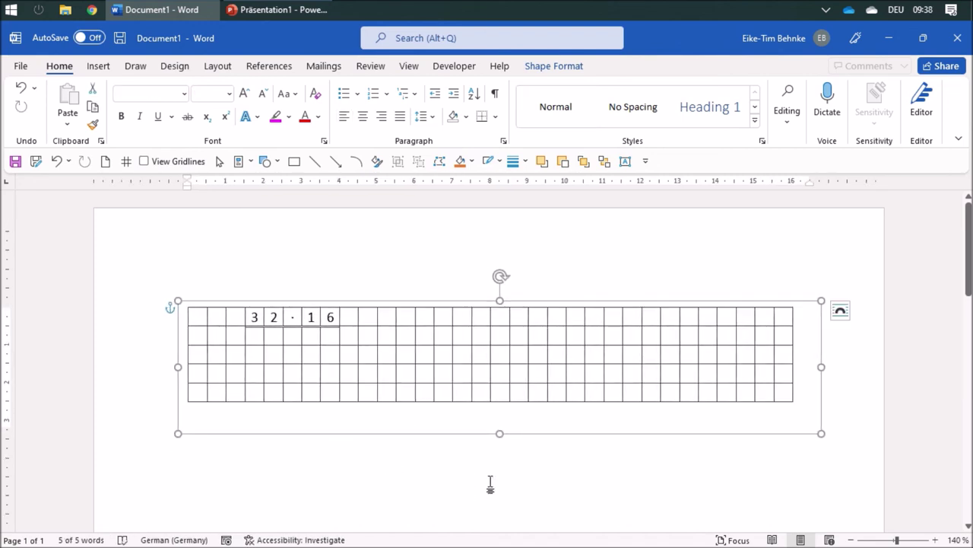